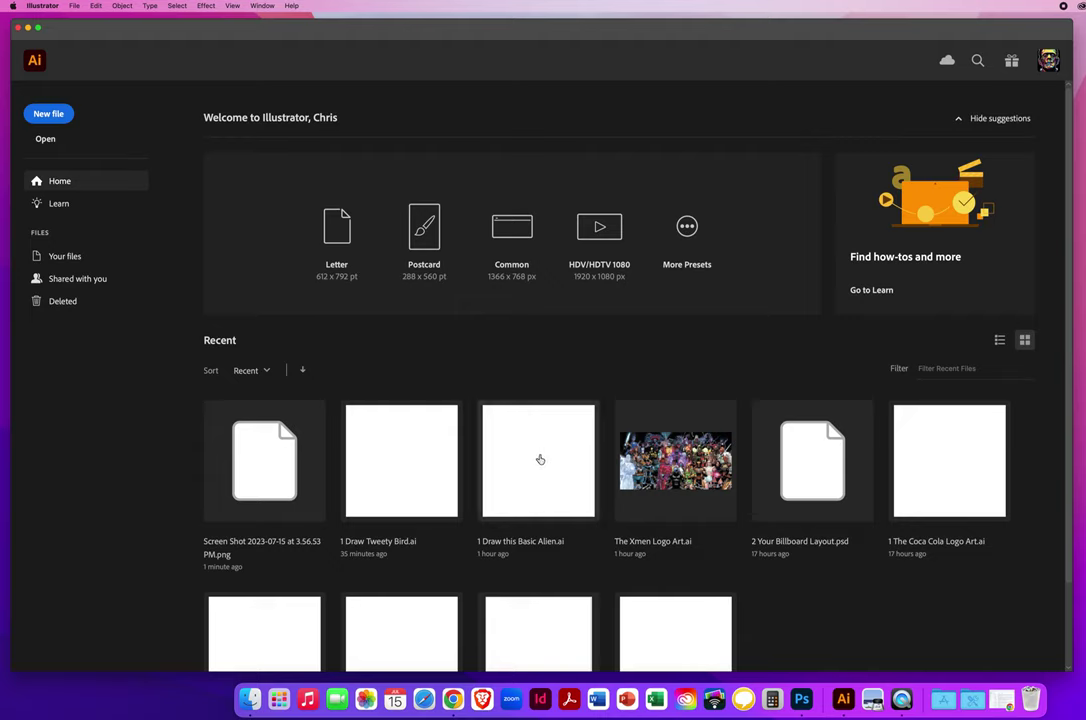
- Open Draw ONLY ONE SCOOBY.ai from Ai DEMOS > Ai - CHAPTER 6 > 6.3 Draw 1 SCOOBY
{"action": "left_click", "coordinate": [74, 8]}
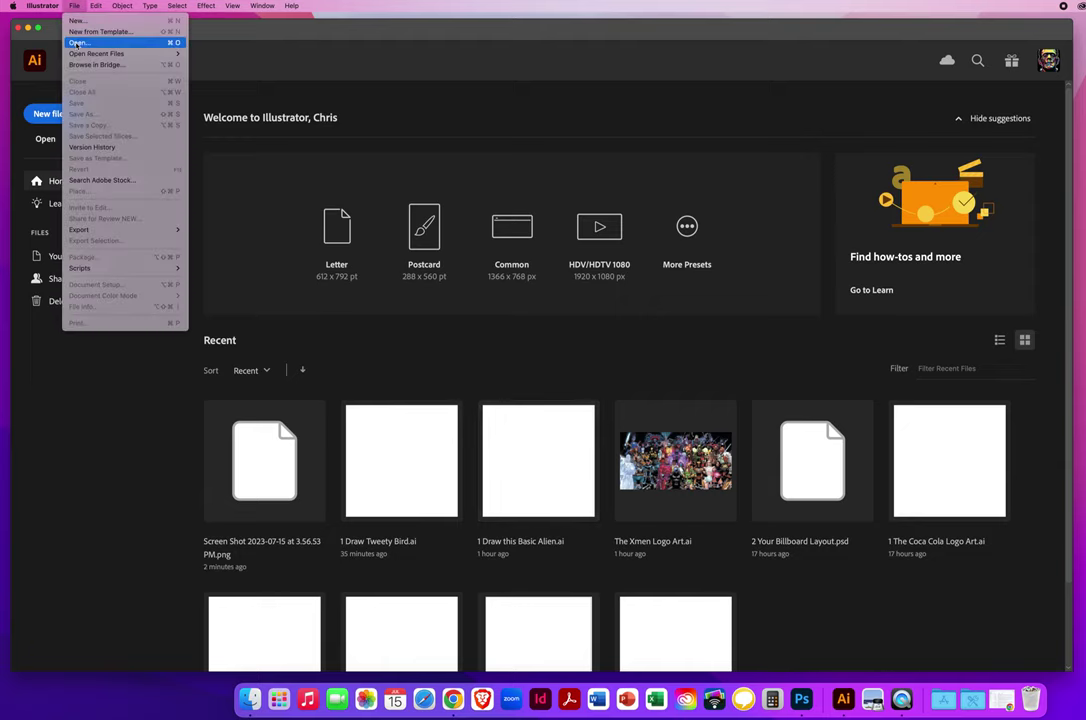
{"action": "left_click", "coordinate": [76, 43]}
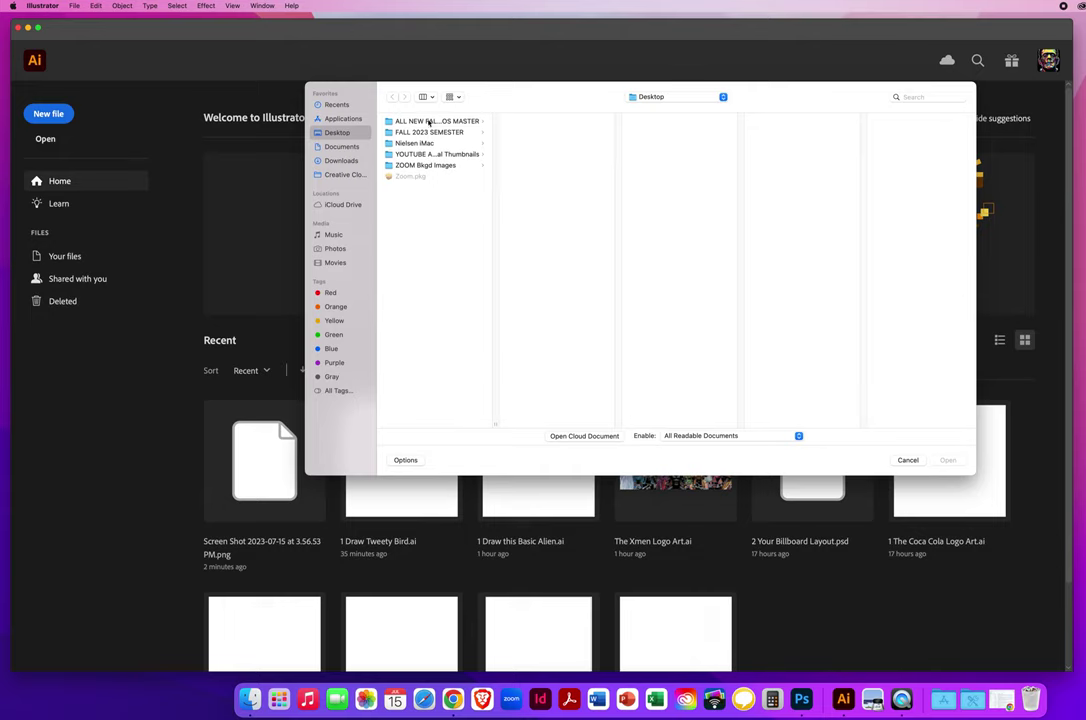
{"action": "left_click", "coordinate": [429, 122]}
{"action": "left_click", "coordinate": [555, 121]}
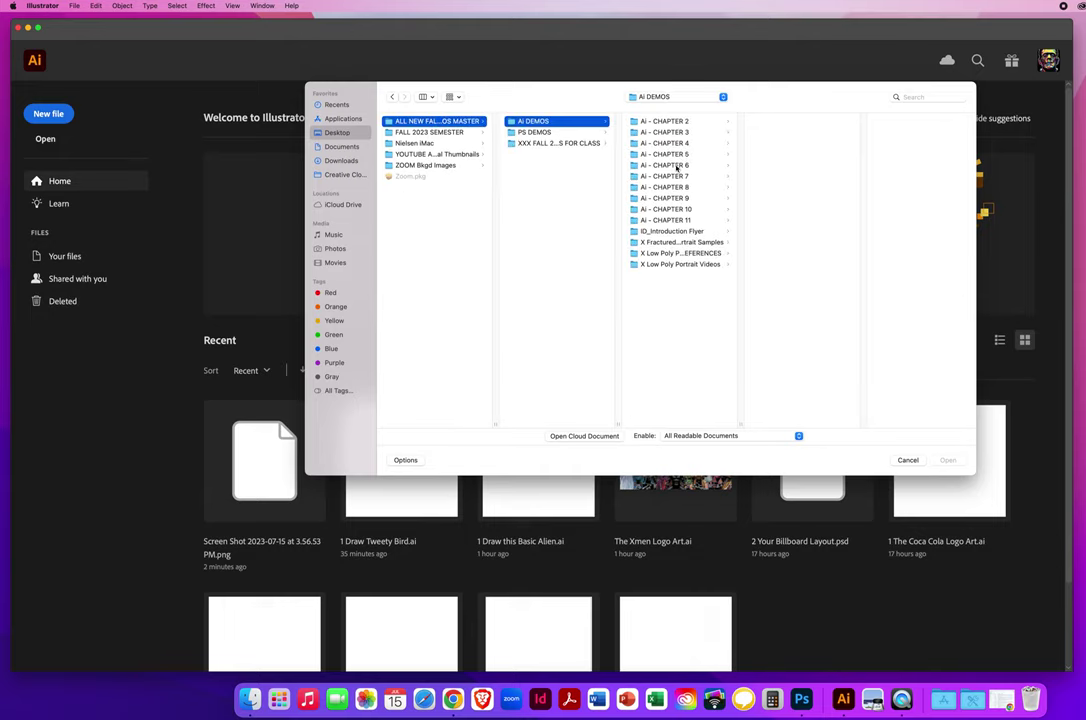
{"action": "left_click", "coordinate": [677, 167]}
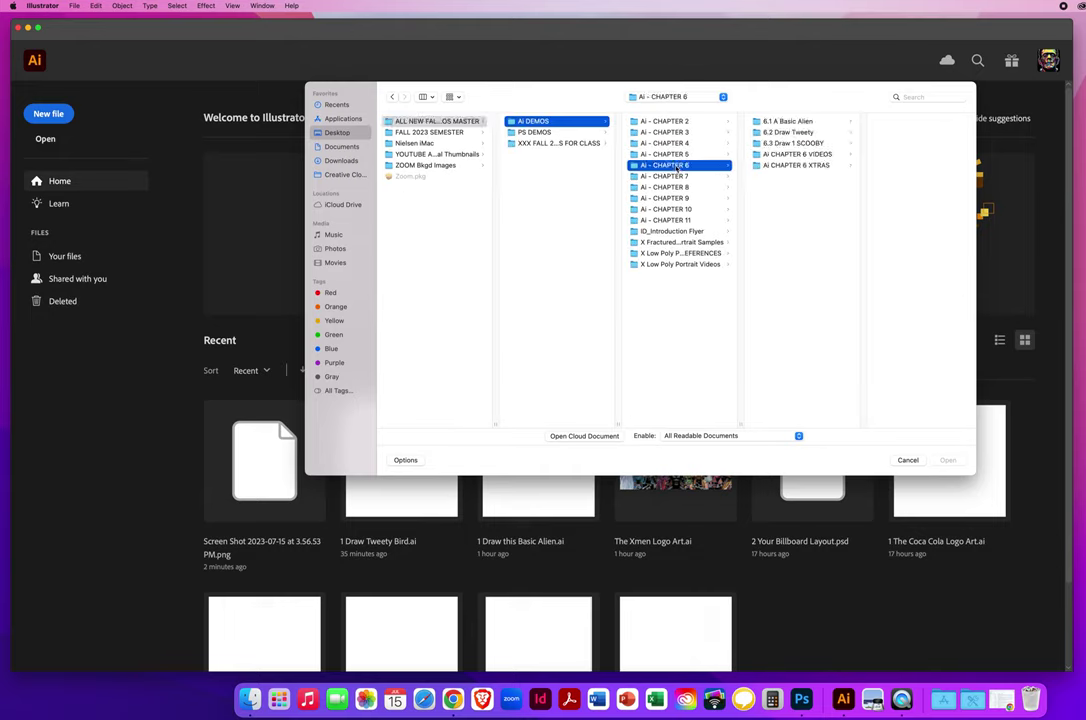
{"action": "left_click", "coordinate": [789, 144]}
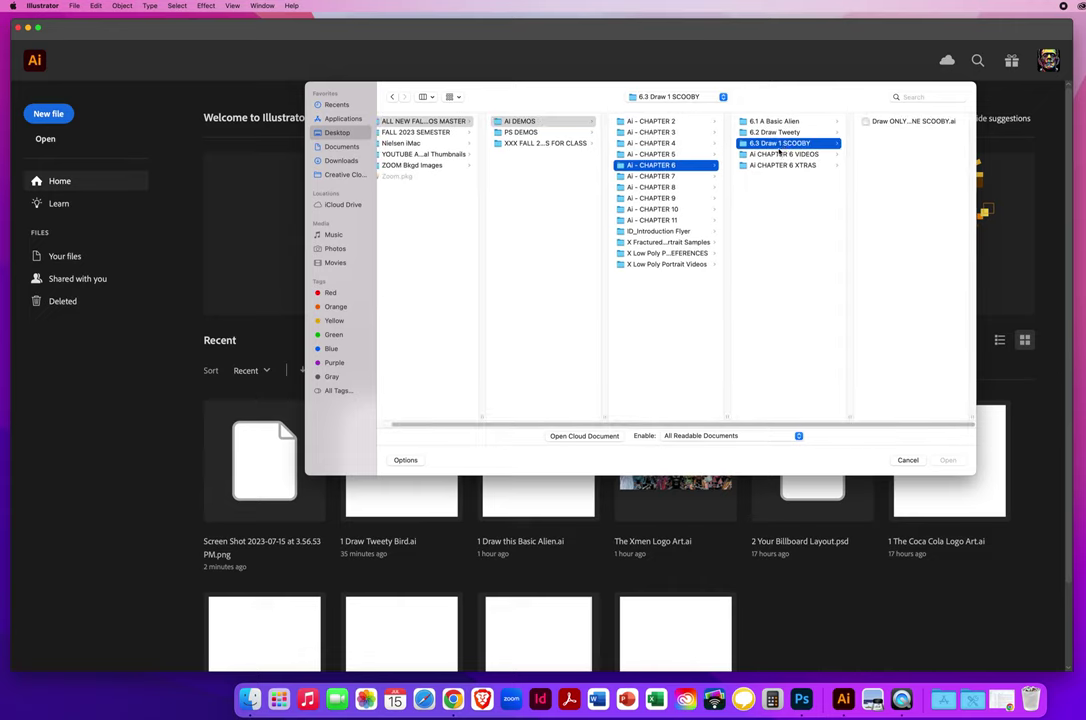
{"action": "left_click", "coordinate": [892, 122]}
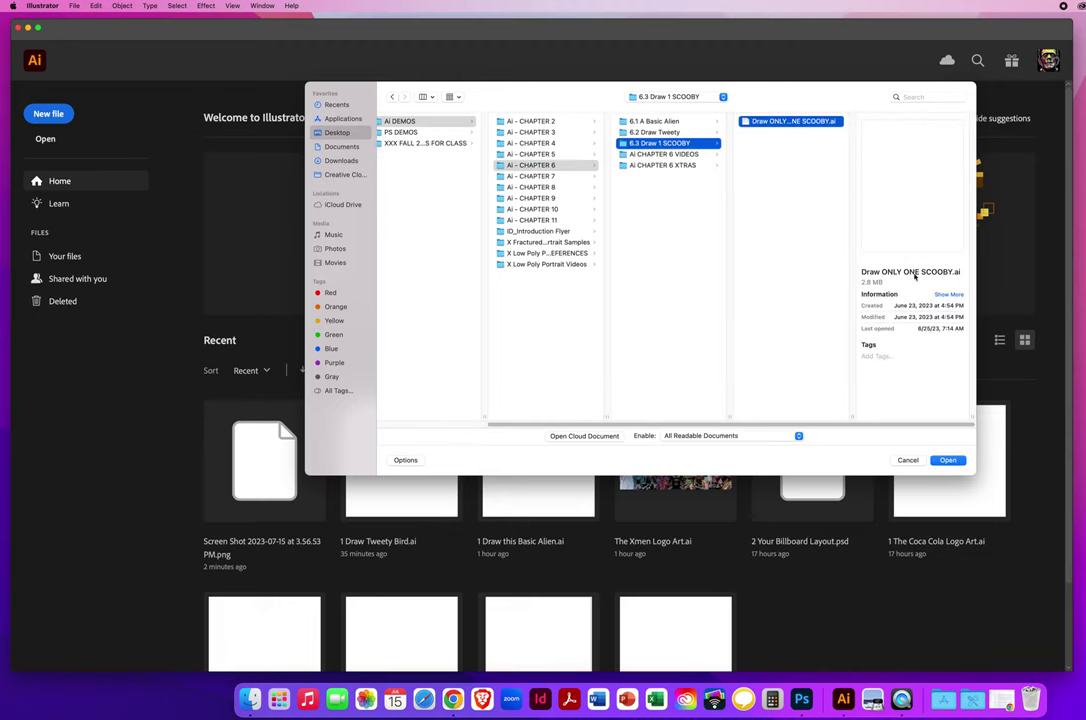
{"action": "left_click", "coordinate": [947, 460]}
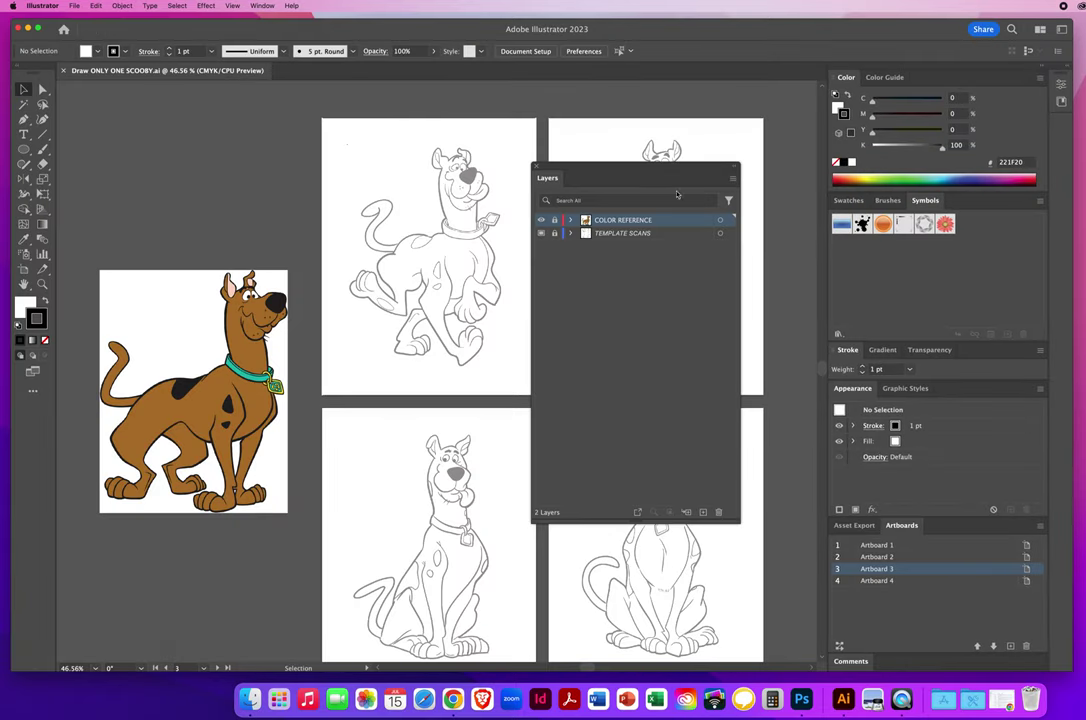
- Move the Layers panel clear of the artwork, shorten it, and unlock both layers
{"action": "left_click_drag", "start_coordinate": [555, 168], "coordinate": [618, 145]}
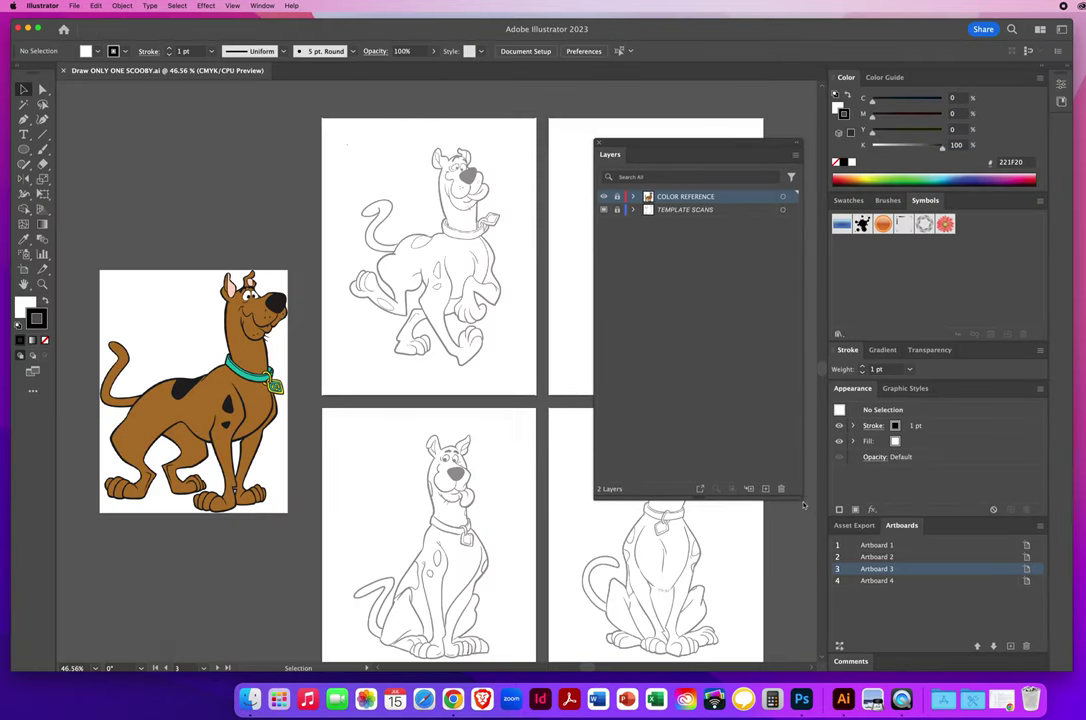
{"action": "left_click_drag", "start_coordinate": [800, 497], "coordinate": [797, 412]}
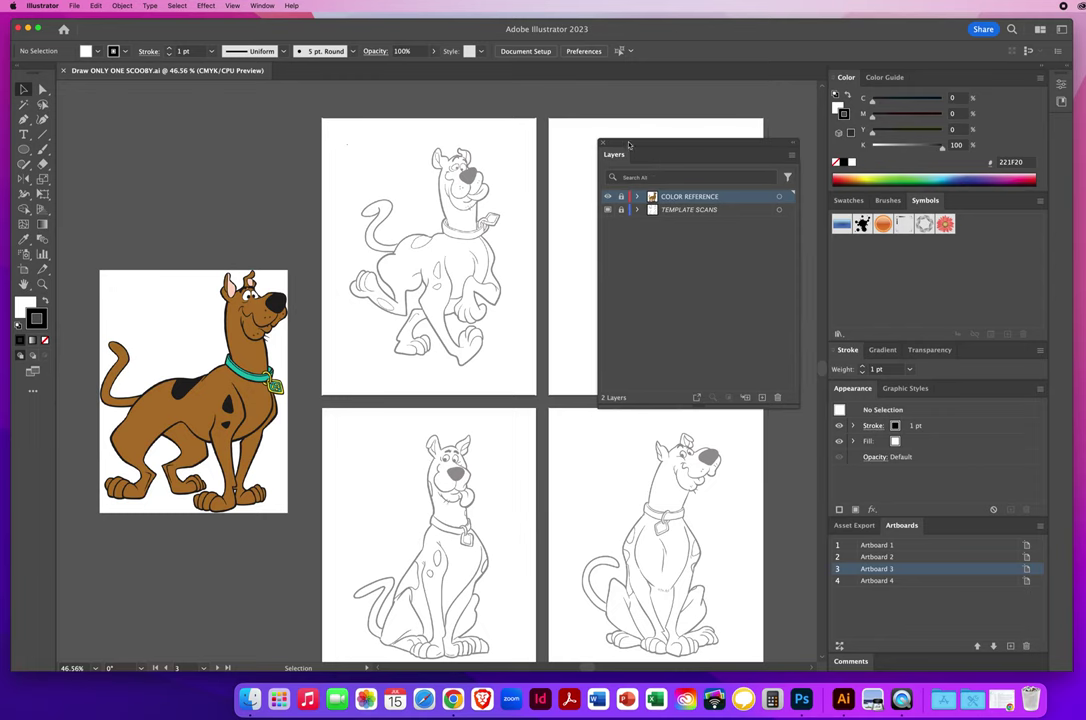
{"action": "left_click_drag", "start_coordinate": [622, 143], "coordinate": [778, 148]}
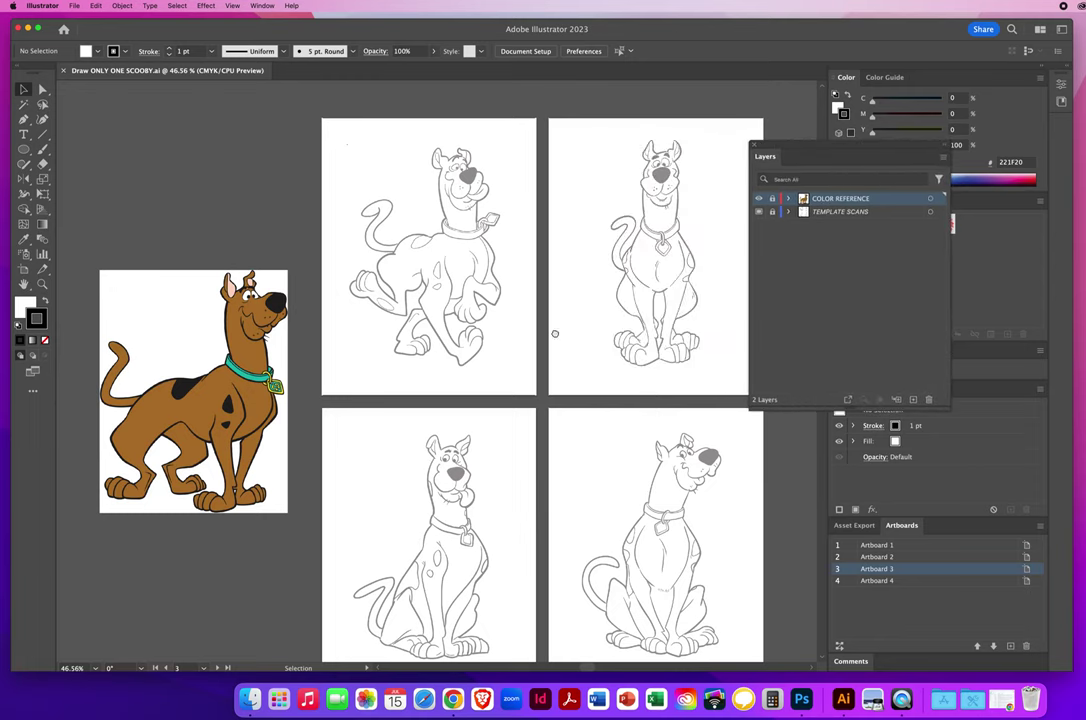
{"action": "scroll", "coordinate": [553, 332], "scroll_direction": "down", "scroll_amount": 2}
{"action": "scroll", "coordinate": [553, 332], "scroll_direction": "right", "scroll_amount": 2}
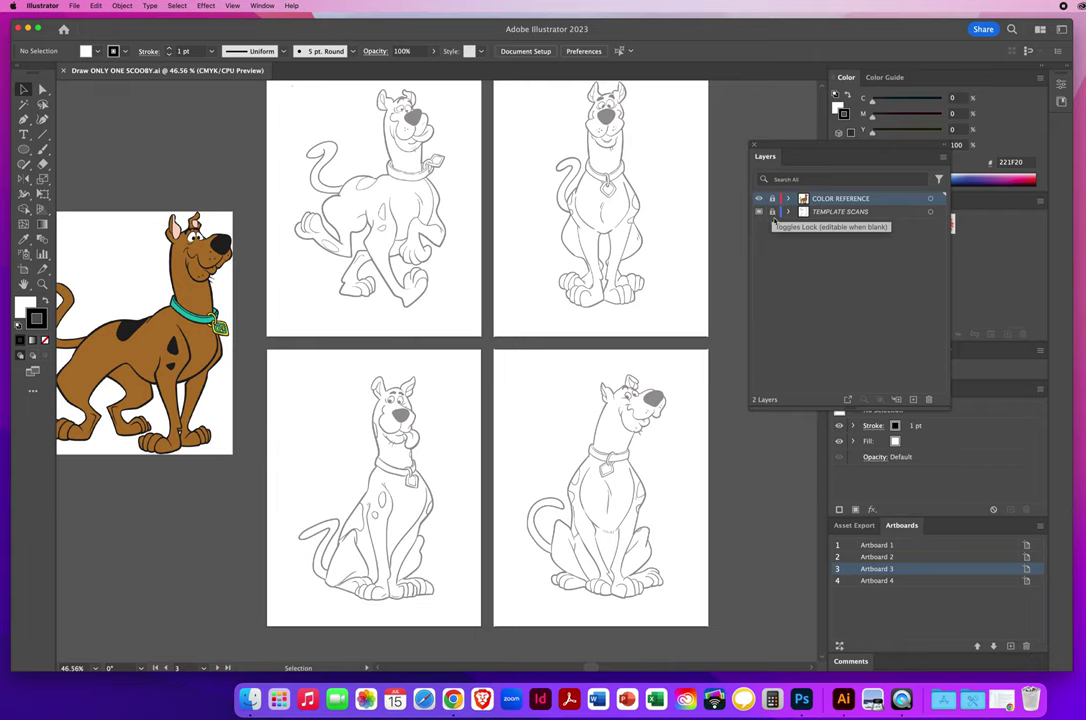
{"action": "left_click", "coordinate": [772, 211]}
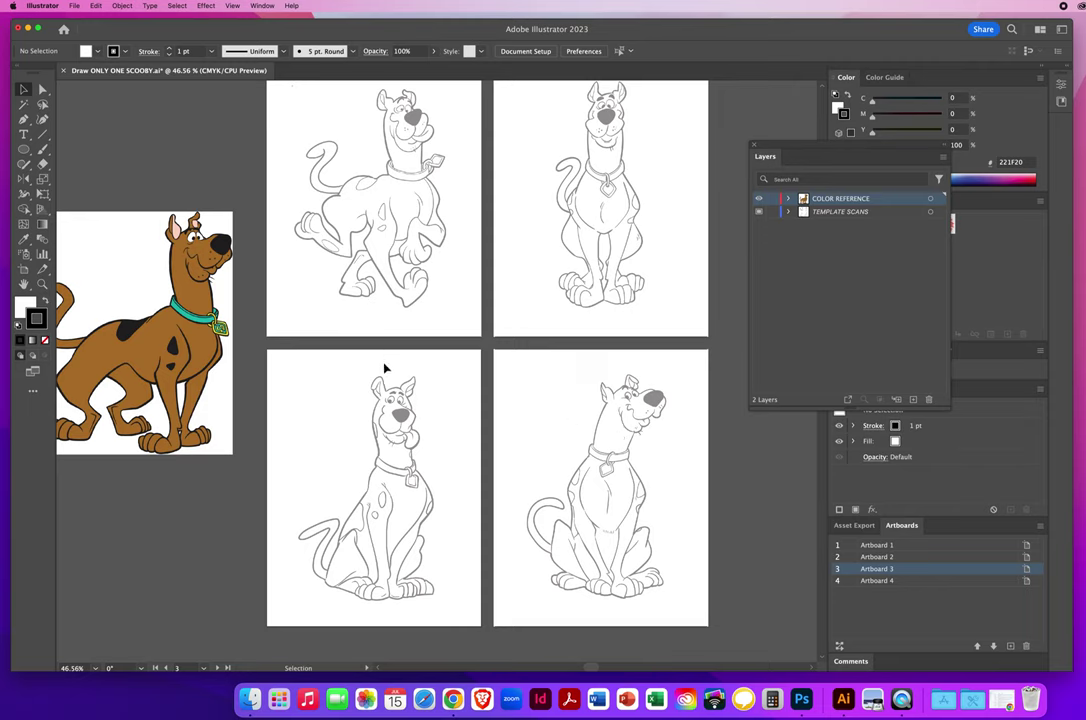
- Delete the template drawings on Artboards 3 and 1
{"action": "left_click", "coordinate": [390, 454]}
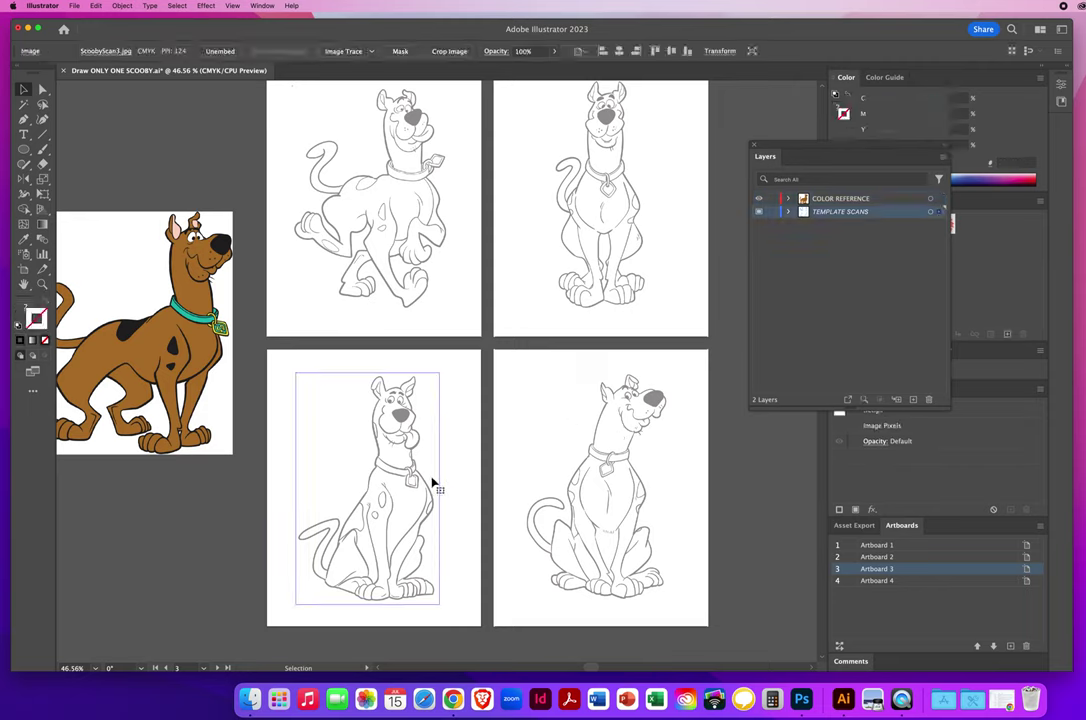
{"action": "key", "text": "Delete"}
{"action": "left_click", "coordinate": [395, 223]}
{"action": "key", "text": "Delete"}
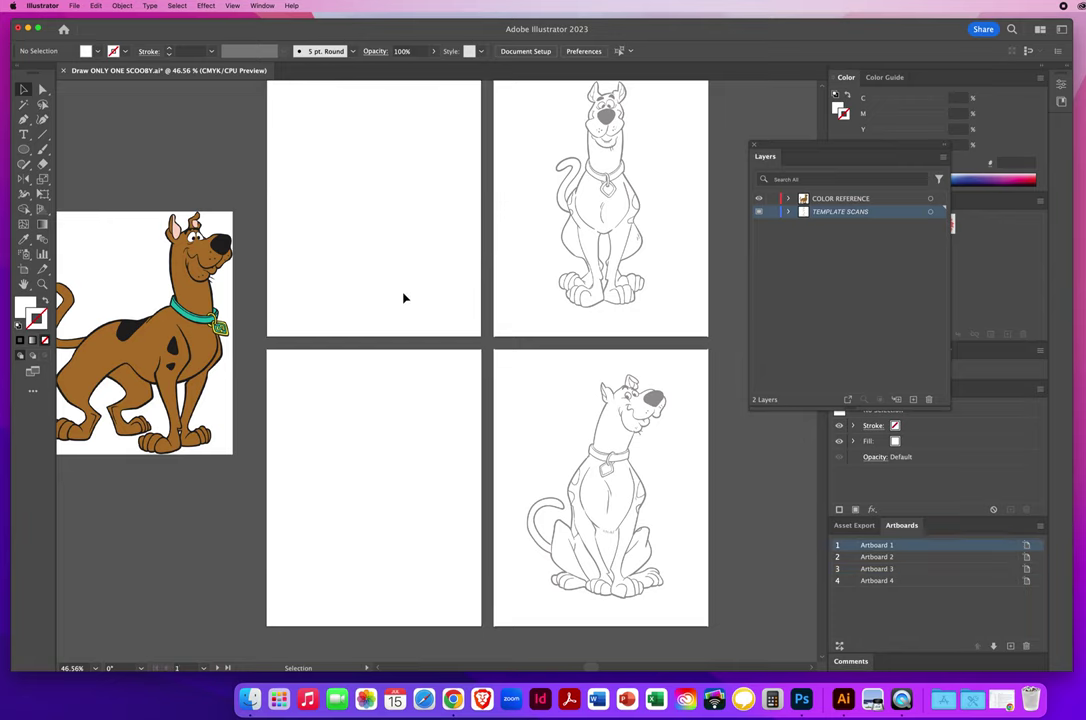
- Delete the Artboard 2 template, then remove the empty Artboards 1, 2 and 3
{"action": "left_click", "coordinate": [588, 172]}
{"action": "key", "text": "Delete"}
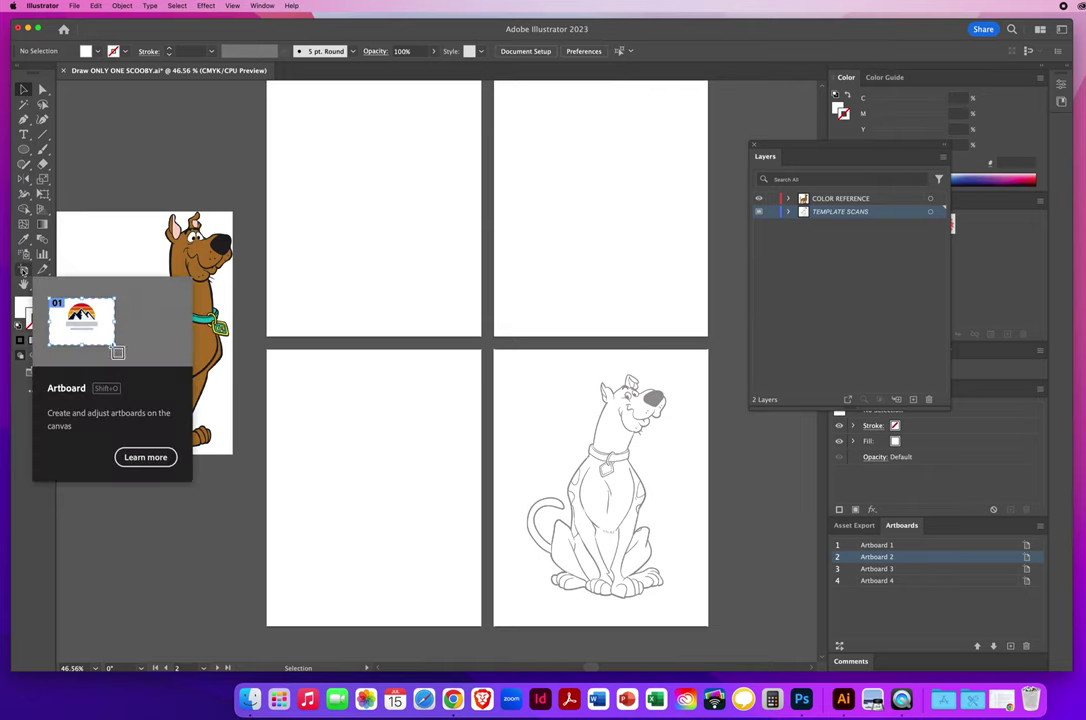
{"action": "left_click", "coordinate": [24, 270]}
{"action": "left_click", "coordinate": [335, 187]}
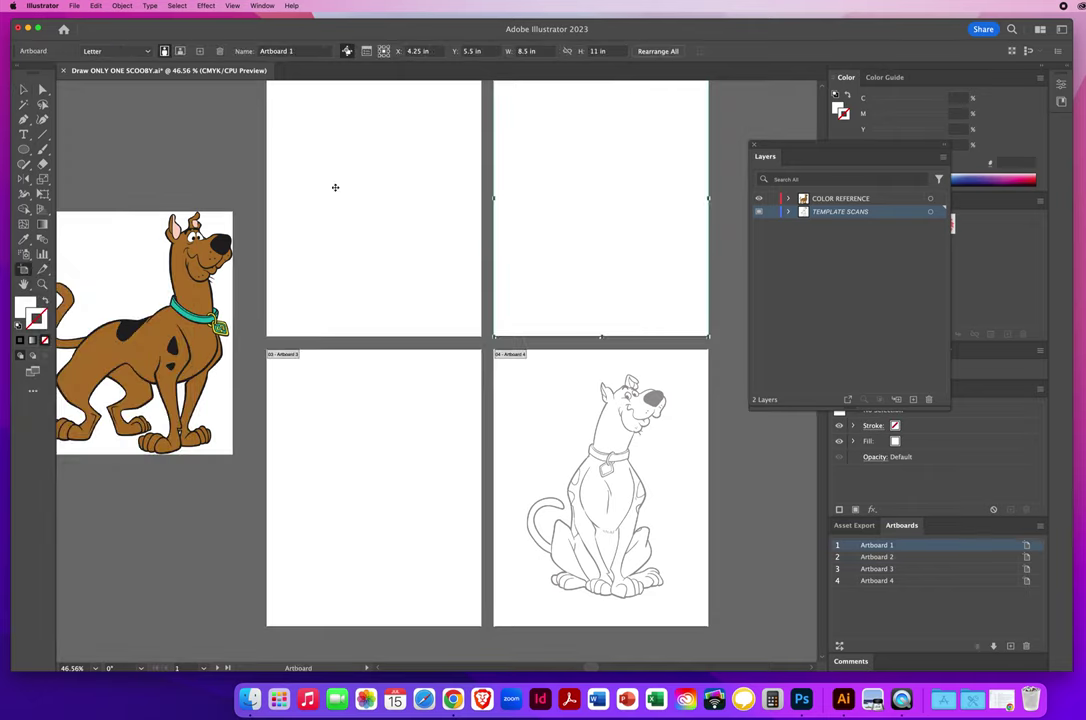
{"action": "key", "text": "Delete"}
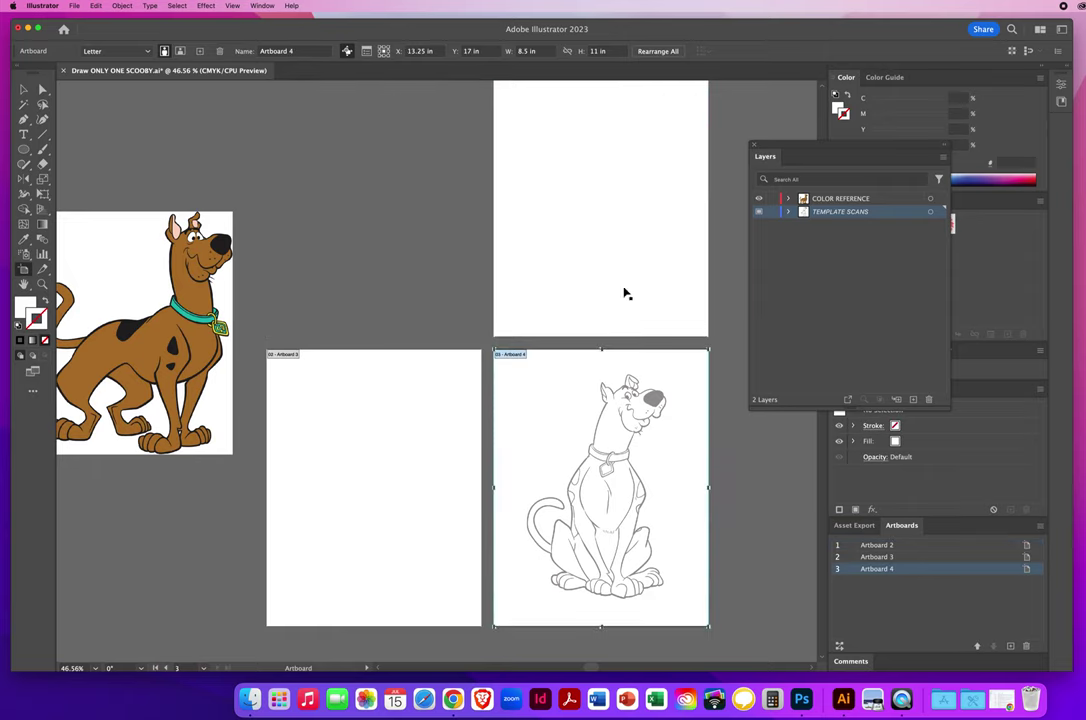
{"action": "left_click", "coordinate": [582, 194]}
{"action": "key", "text": "Delete"}
{"action": "left_click", "coordinate": [372, 450]}
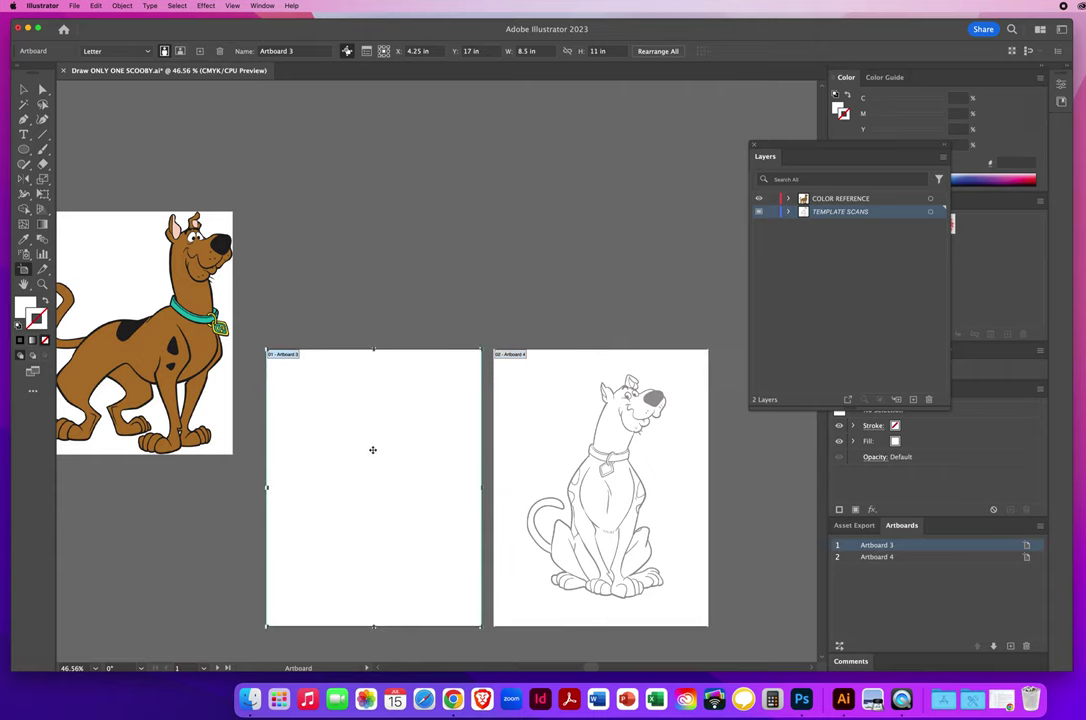
{"action": "key", "text": "Delete"}
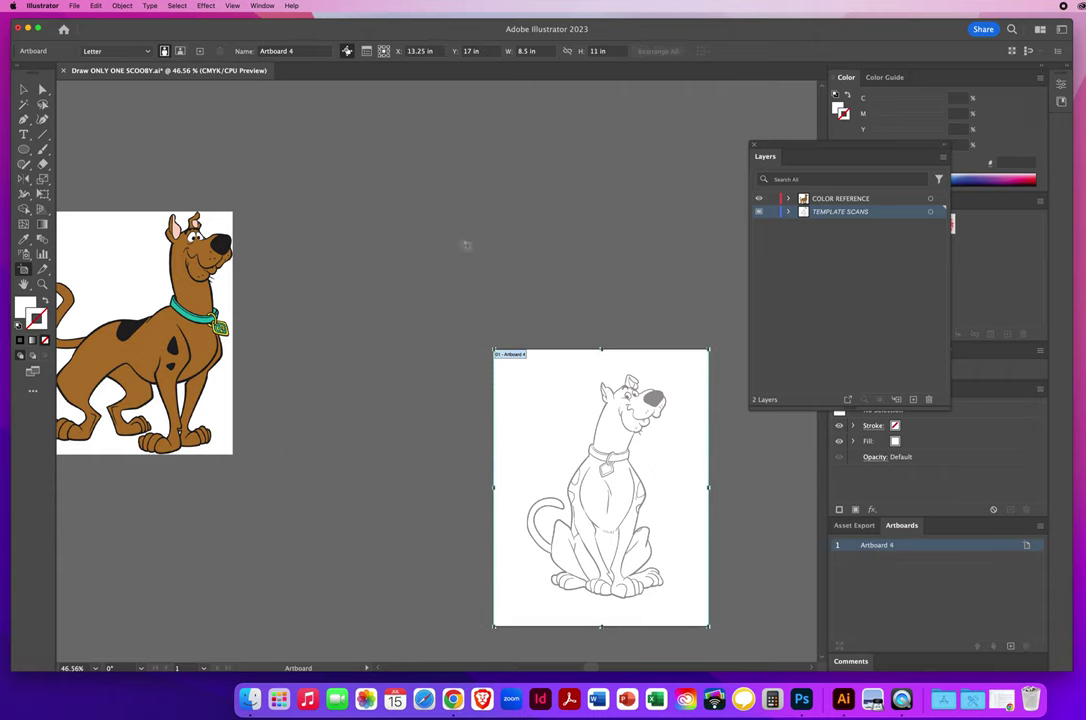
- Move the colour Scooby reference beside Artboard 4 and lock the layers again
{"action": "left_click", "coordinate": [23, 90]}
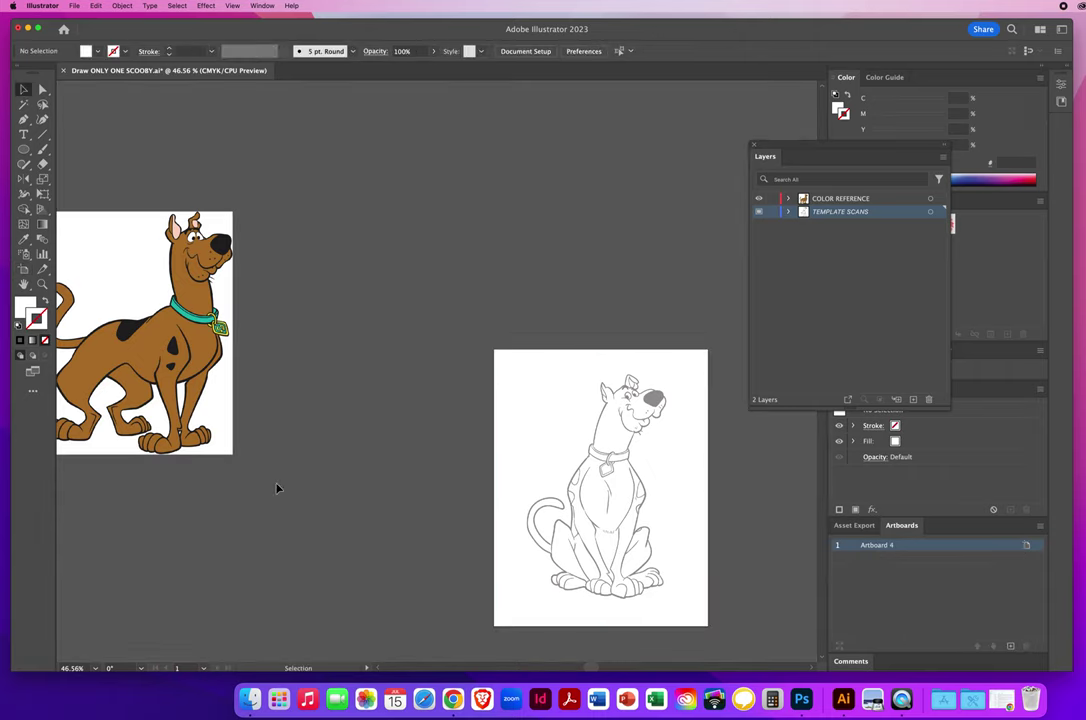
{"action": "left_click_drag", "start_coordinate": [163, 356], "coordinate": [409, 517]}
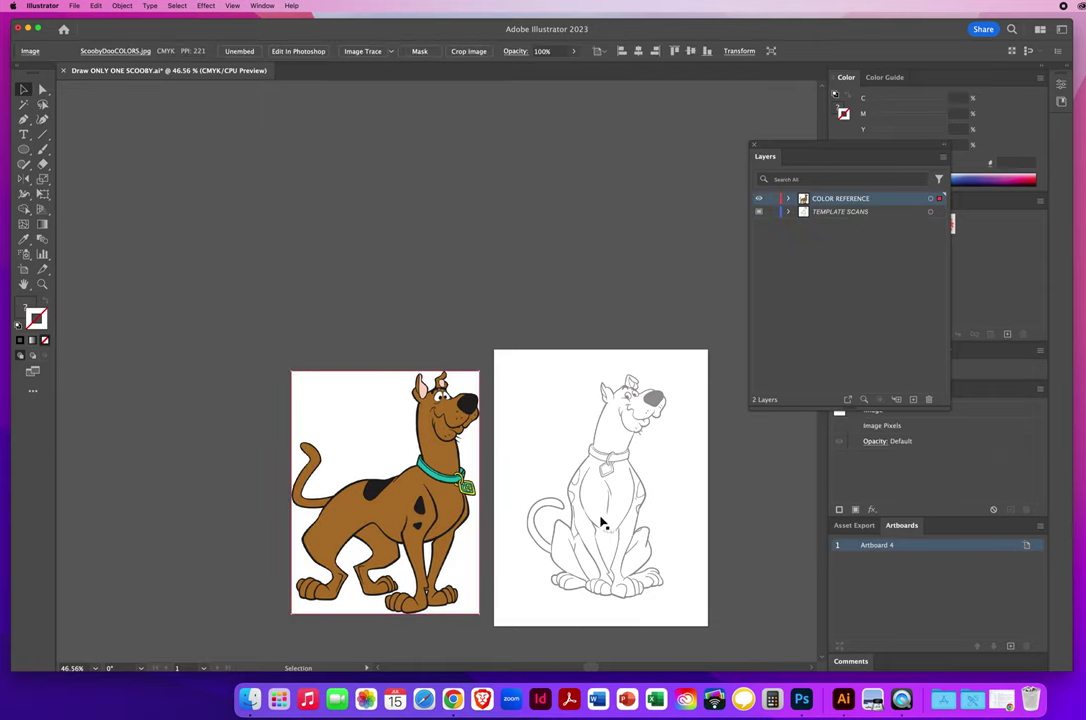
{"action": "left_click_drag", "start_coordinate": [553, 477], "coordinate": [447, 275]}
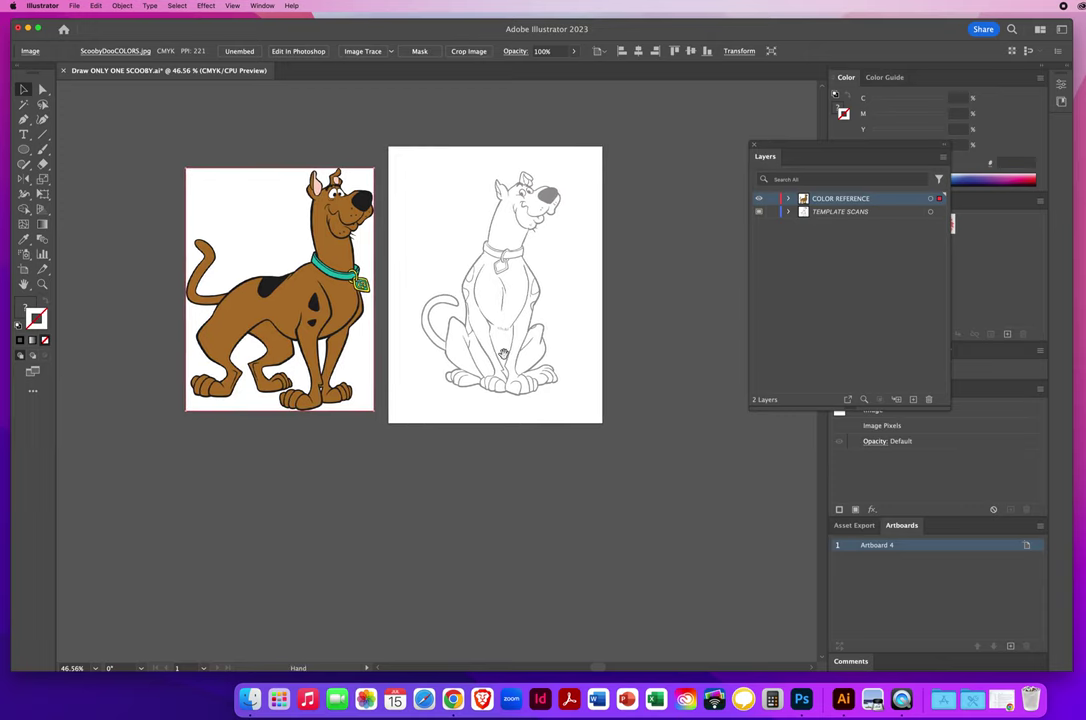
{"action": "left_click", "coordinate": [772, 199]}
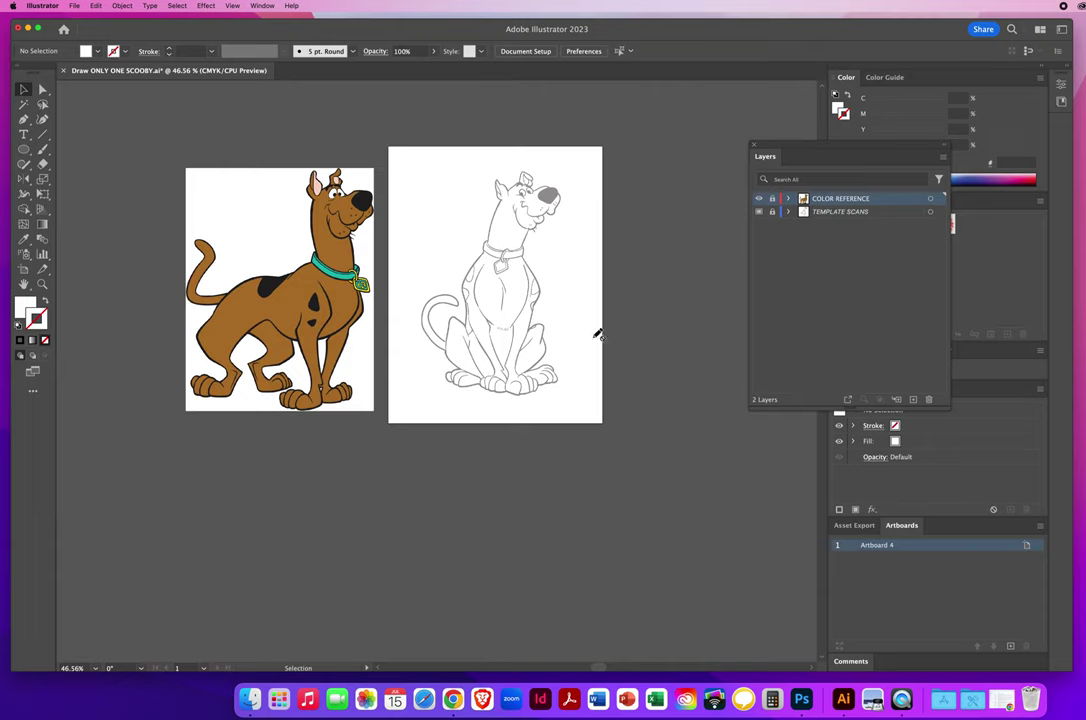
- Zoom to 200% on the line-art Scooby's head, then pan over its collar and body
{"action": "key", "text": "z"}
{"action": "left_click", "coordinate": [445, 220]}
{"action": "left_click", "coordinate": [451, 353]}
{"action": "left_click", "coordinate": [360, 307]}
{"action": "left_click", "coordinate": [372, 302]}
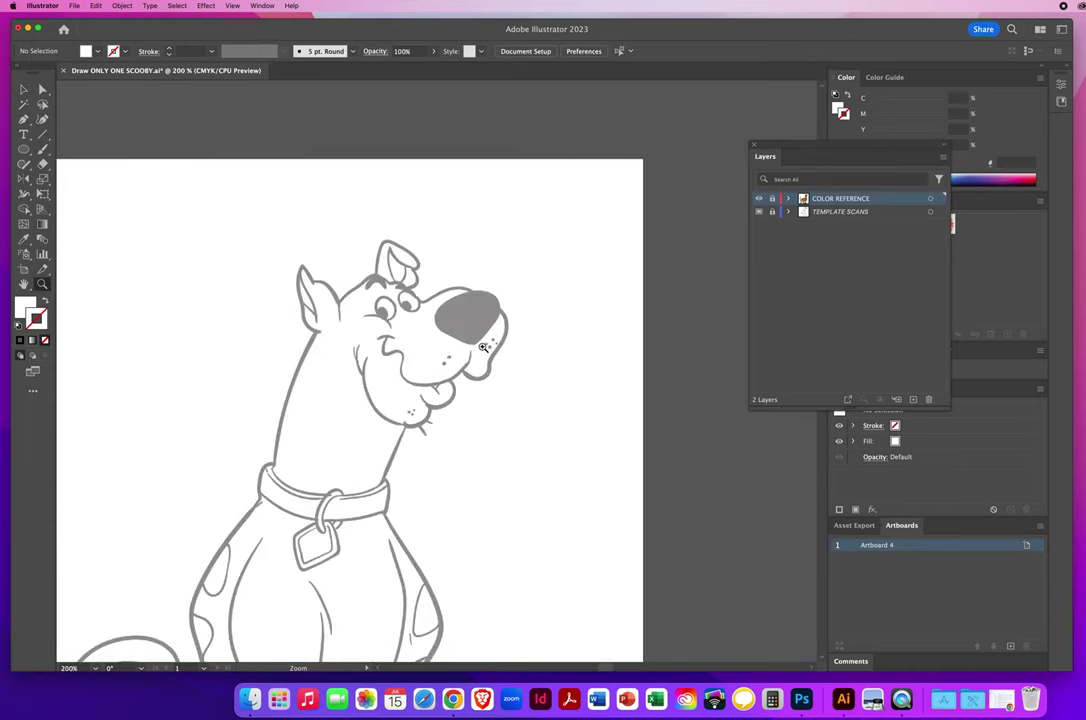
{"action": "left_click", "coordinate": [438, 290]}
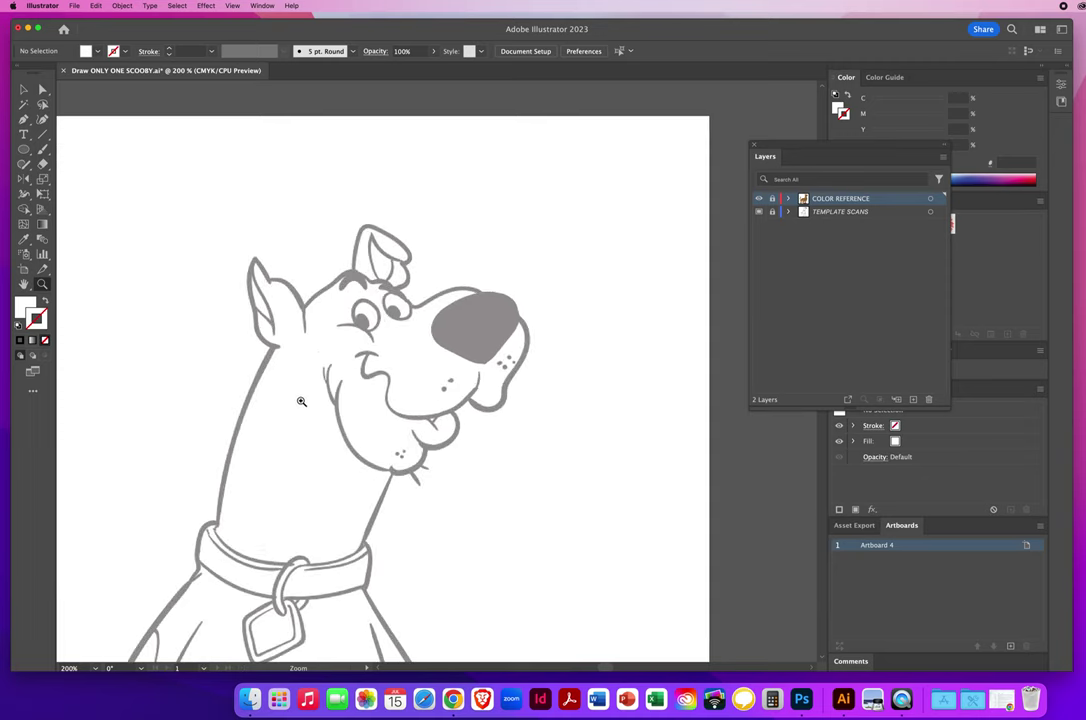
{"action": "left_click_drag", "start_coordinate": [360, 532], "coordinate": [514, 260]}
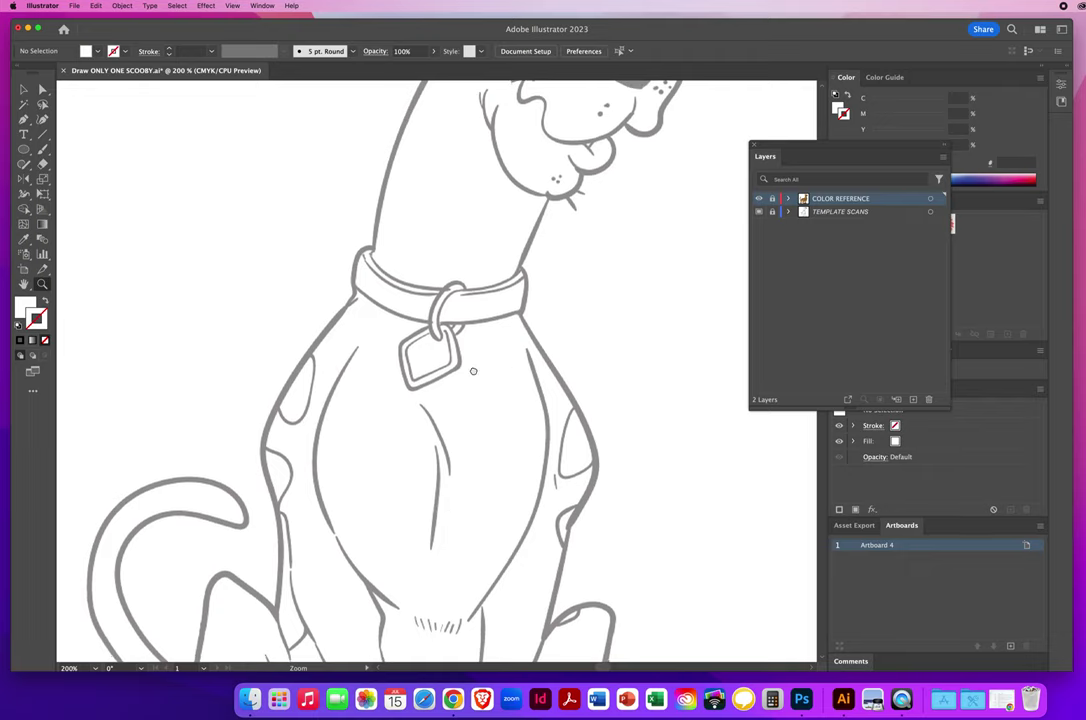
{"action": "scroll", "coordinate": [488, 338], "scroll_direction": "down", "scroll_amount": 5}
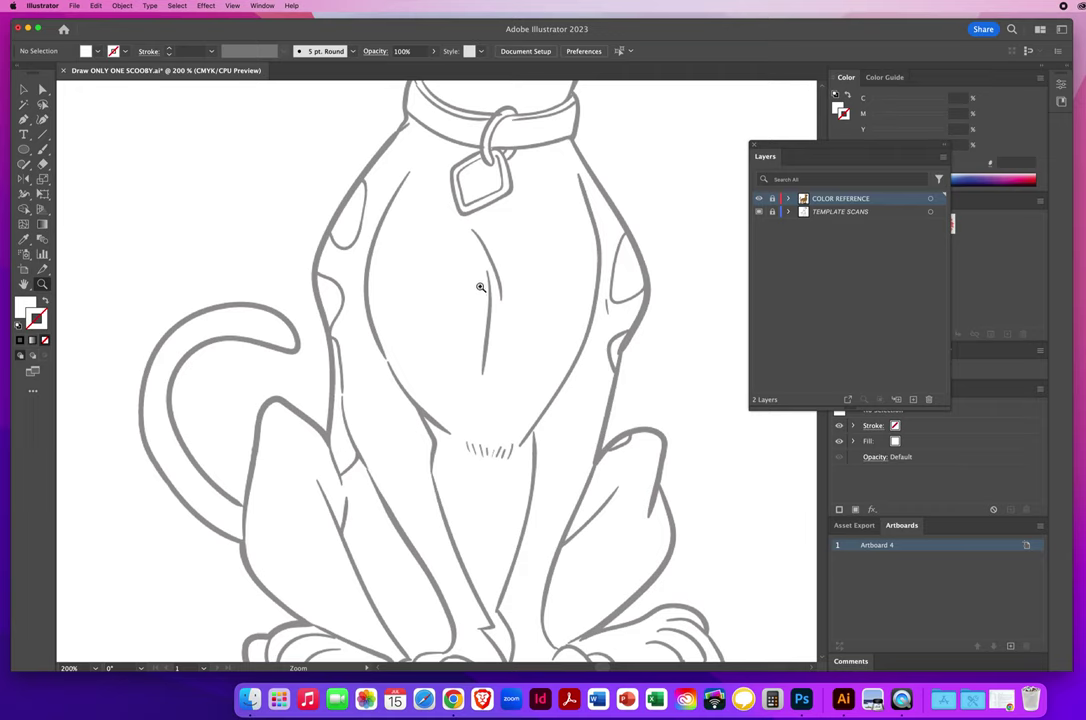
{"action": "scroll", "coordinate": [379, 487], "scroll_direction": "up", "scroll_amount": 2}
{"action": "scroll", "coordinate": [379, 487], "scroll_direction": "up", "scroll_amount": 5}
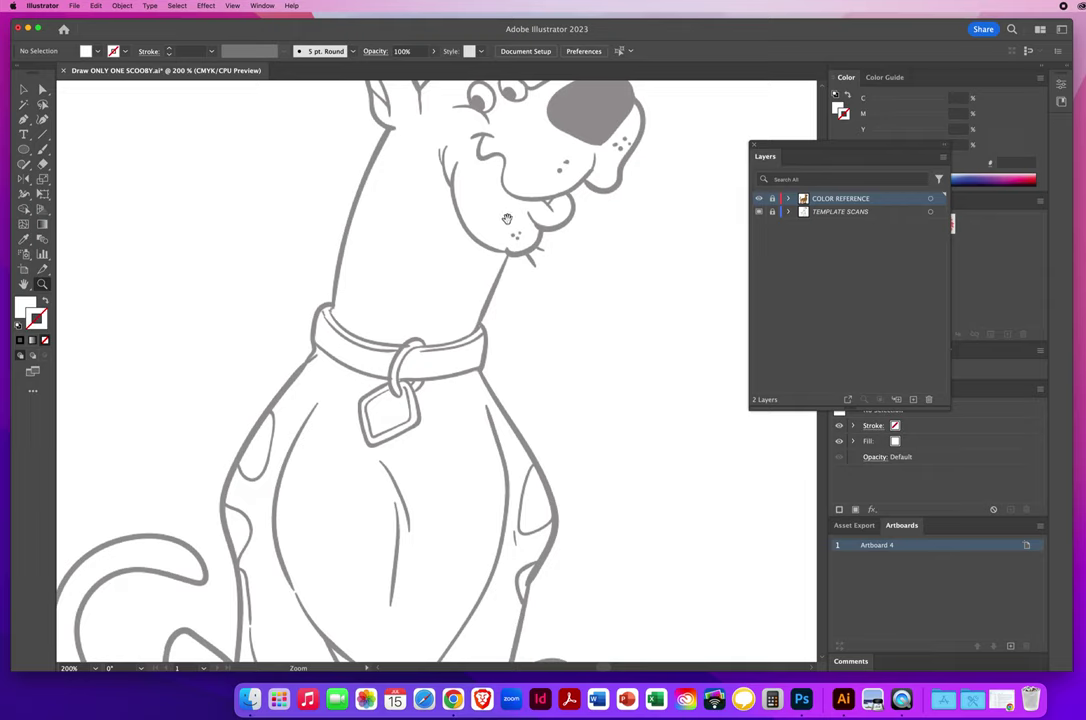
{"action": "scroll", "coordinate": [400, 332], "scroll_direction": "up", "scroll_amount": 4}
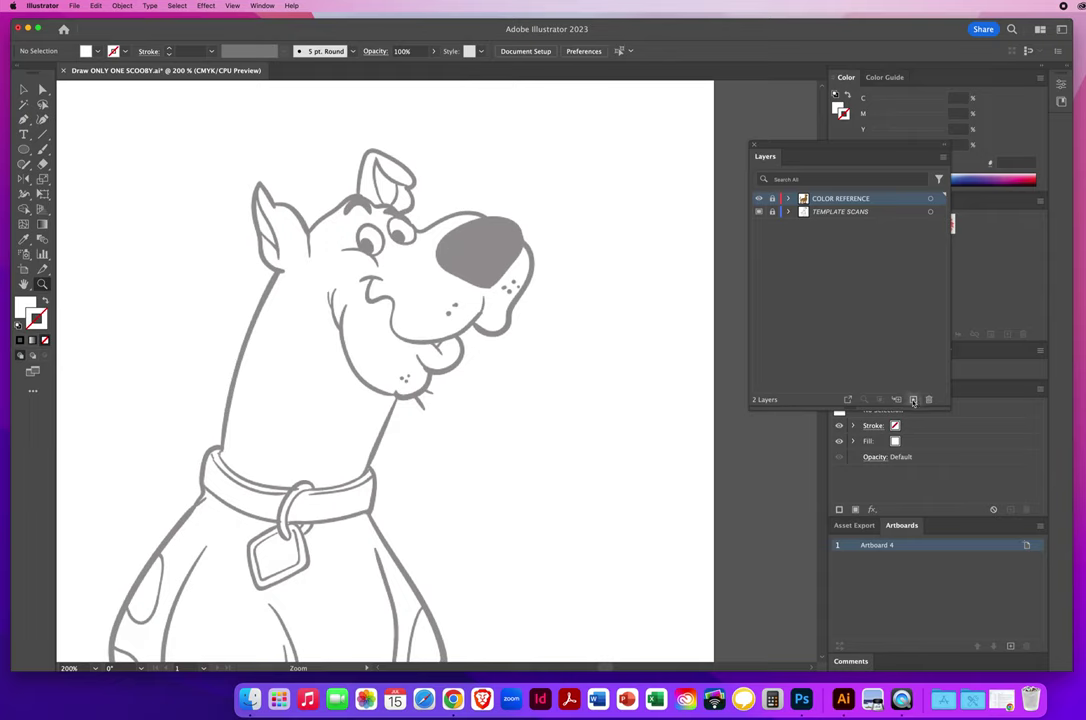
- Add a new layer and name it NOSE
{"action": "left_click", "coordinate": [913, 399]}
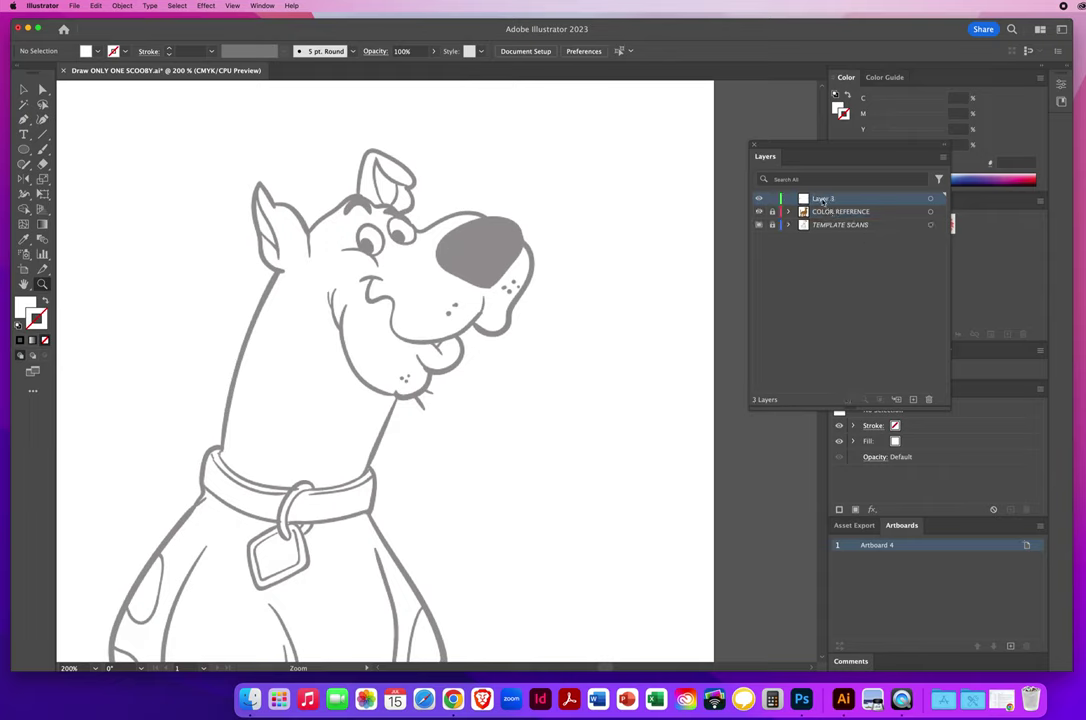
{"action": "double_click", "coordinate": [820, 199]}
{"action": "type", "text": "NOSE"}
{"action": "key", "text": "Return"}
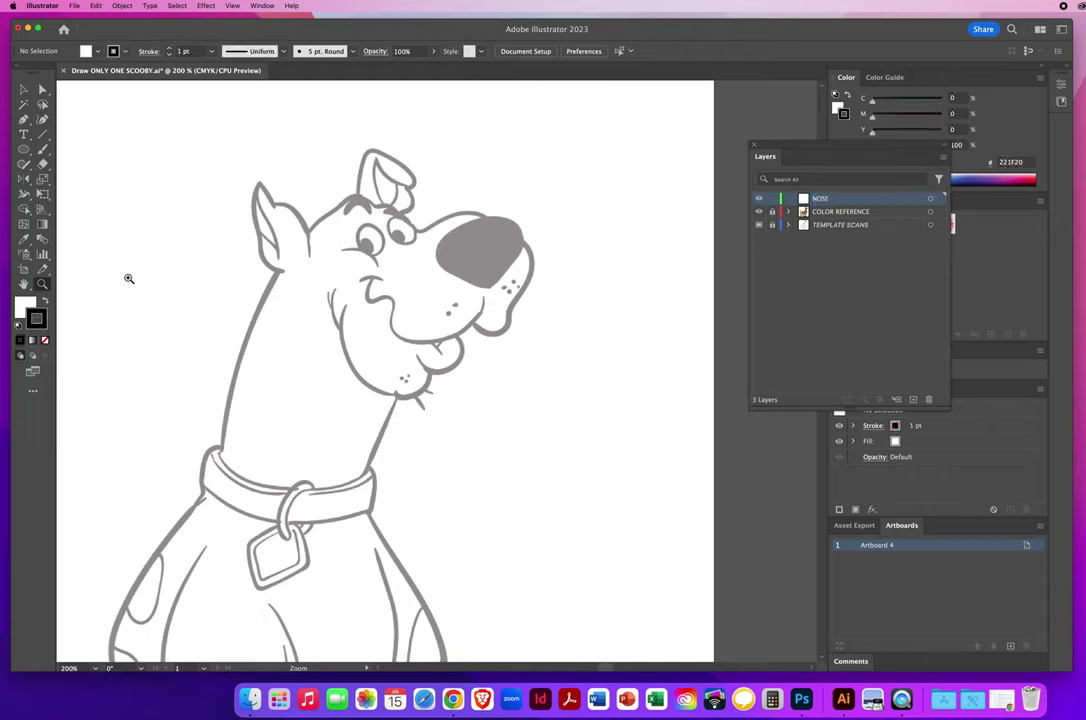
- Set the fill to None and zoom in on Scooby's nose
{"action": "left_click", "coordinate": [30, 305]}
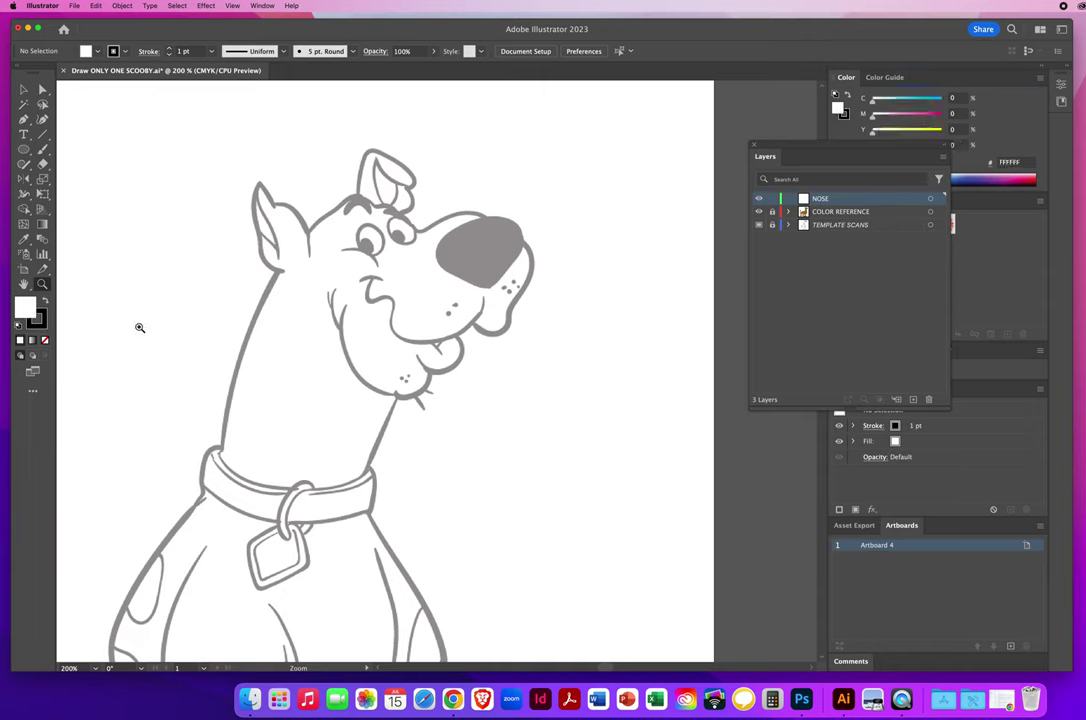
{"action": "key", "text": "slash"}
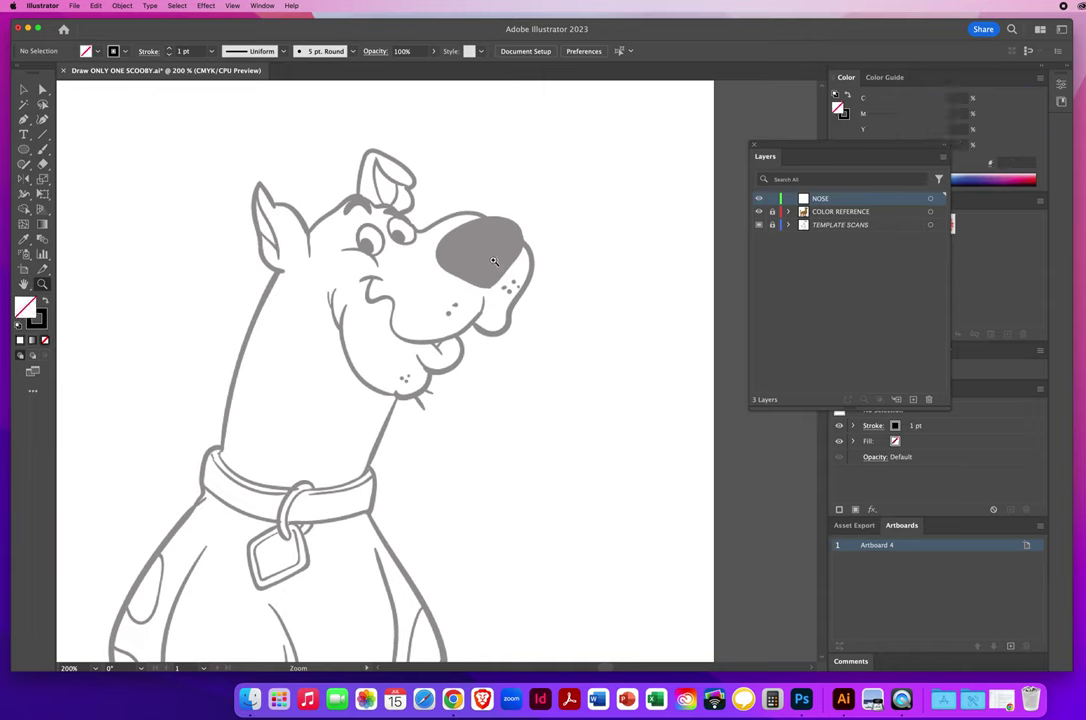
{"action": "left_click", "coordinate": [490, 262]}
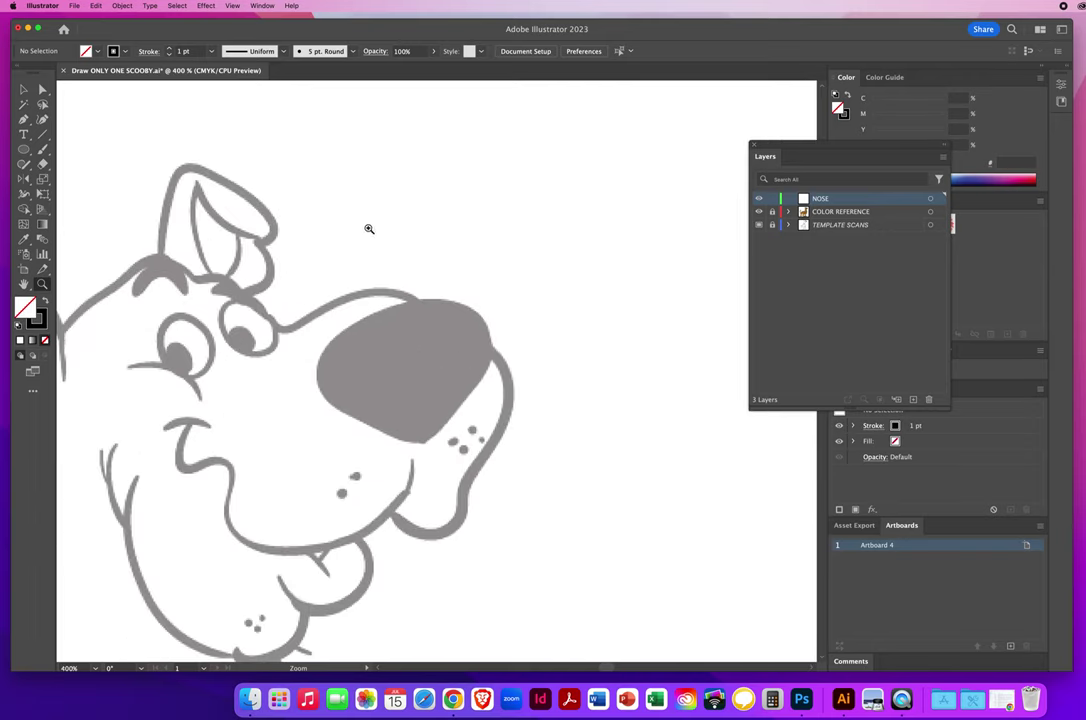
- Trace the nose as a closed Pen path with curved points
{"action": "left_click", "coordinate": [24, 120]}
{"action": "left_click_drag", "start_coordinate": [439, 434], "coordinate": [394, 441]}
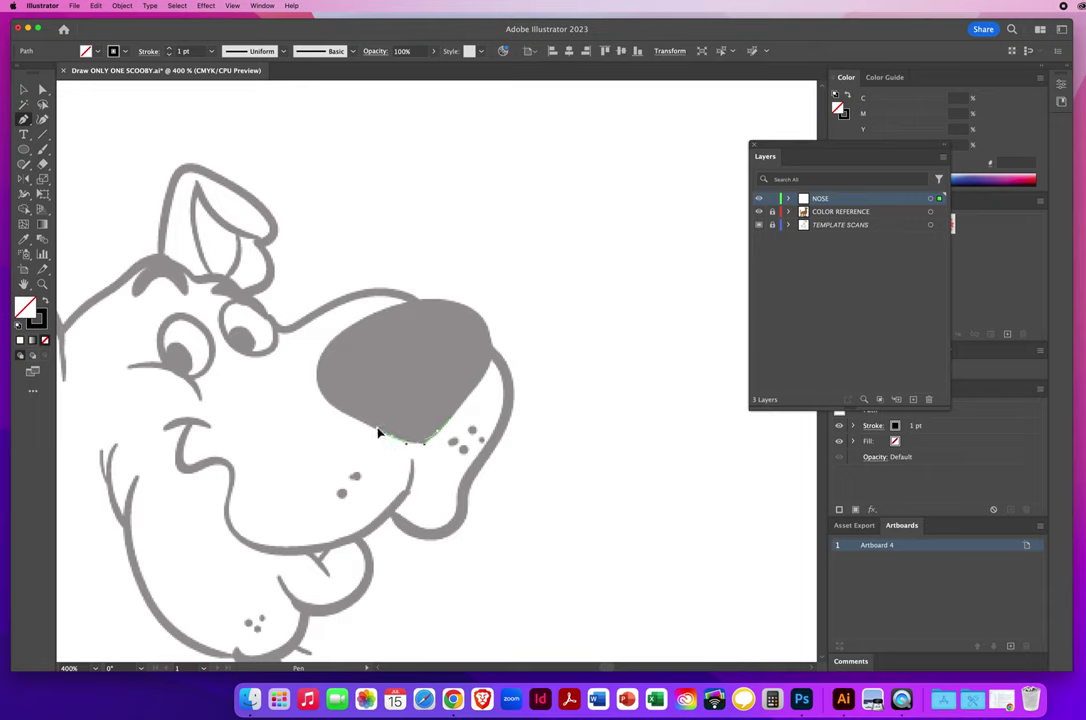
{"action": "left_click", "coordinate": [378, 431]}
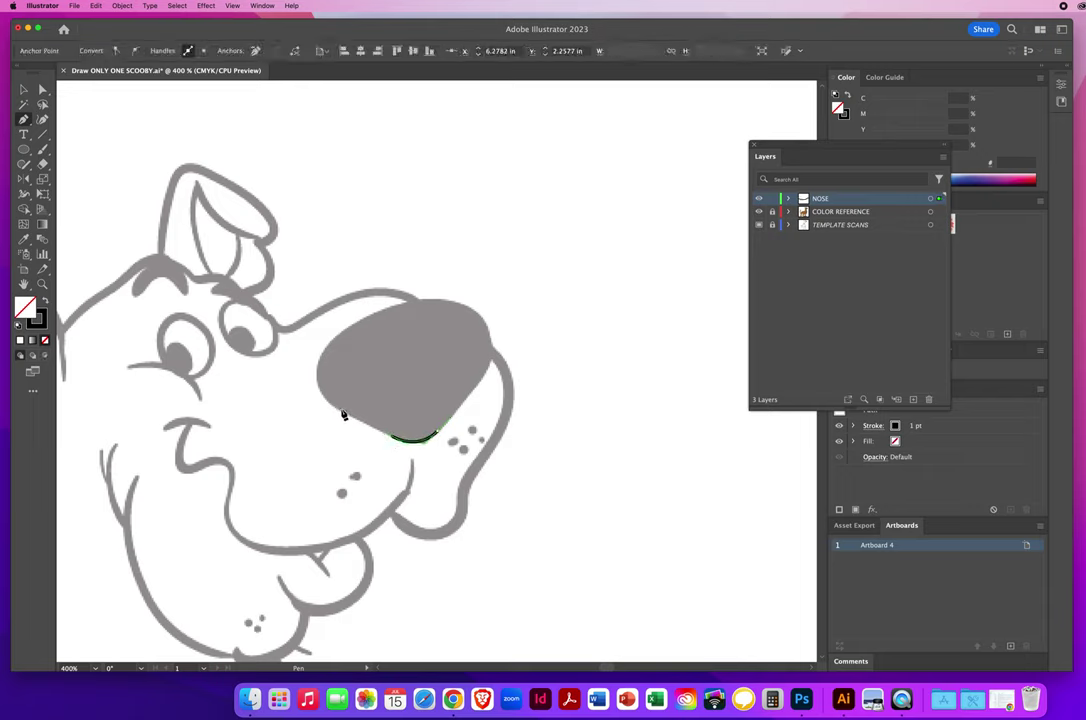
{"action": "left_click", "coordinate": [337, 411]}
{"action": "left_click", "coordinate": [322, 400]}
{"action": "left_click_drag", "start_coordinate": [333, 347], "coordinate": [354, 320]}
{"action": "left_click_drag", "start_coordinate": [454, 307], "coordinate": [476, 308]}
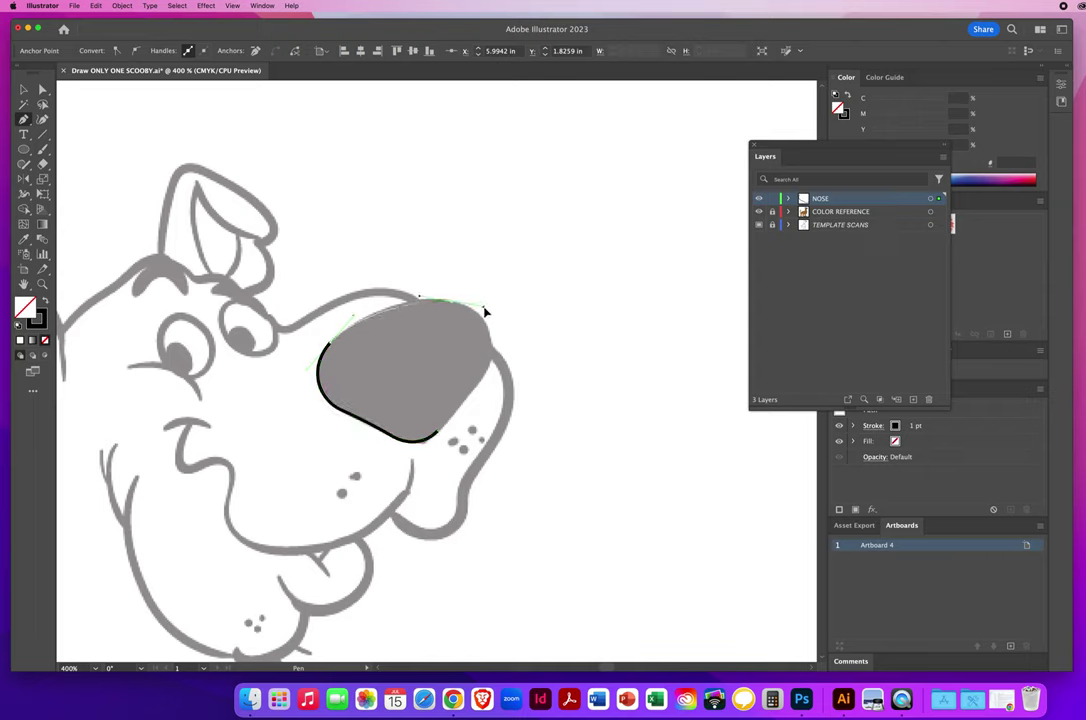
{"action": "left_click", "coordinate": [487, 313]}
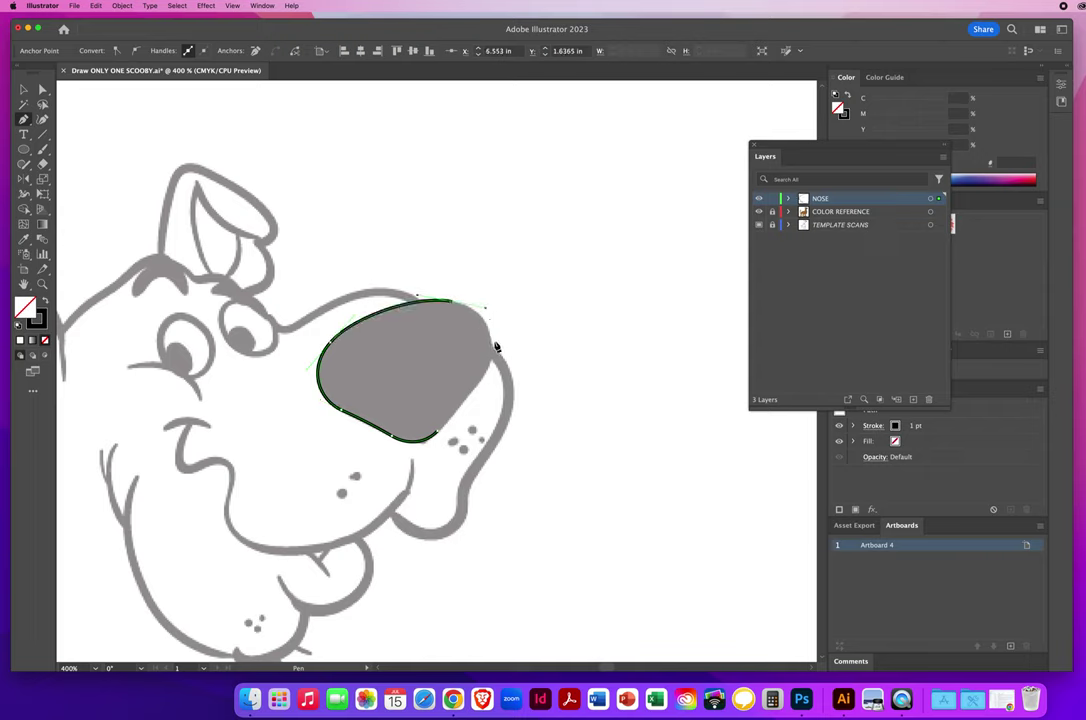
- Refine the nose outline's points, then select the whole nose shape
{"action": "left_click", "coordinate": [482, 384]}
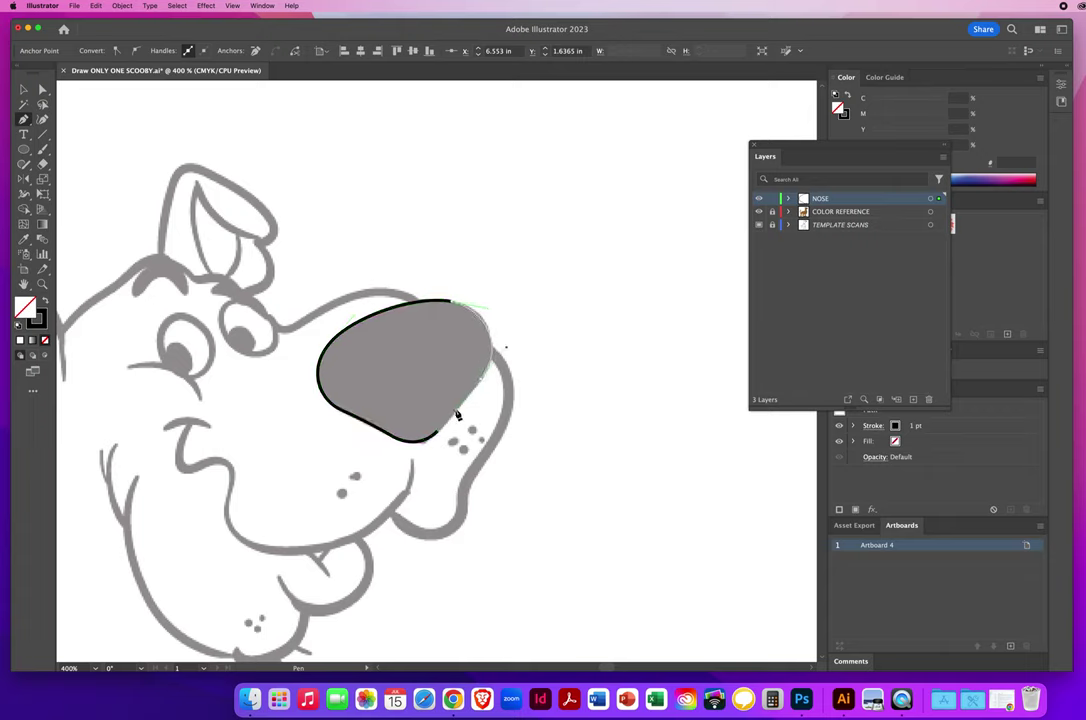
{"action": "left_click", "coordinate": [455, 415], "text": "super"}
{"action": "left_click", "coordinate": [438, 435], "text": "super"}
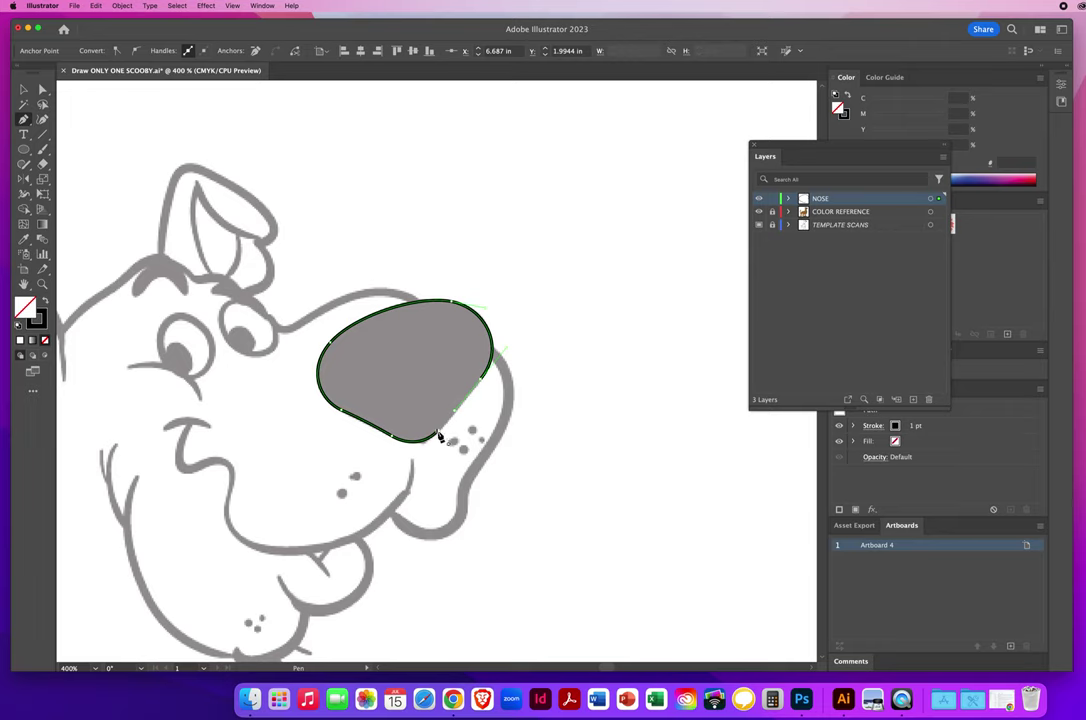
{"action": "left_click", "coordinate": [436, 436], "text": "super"}
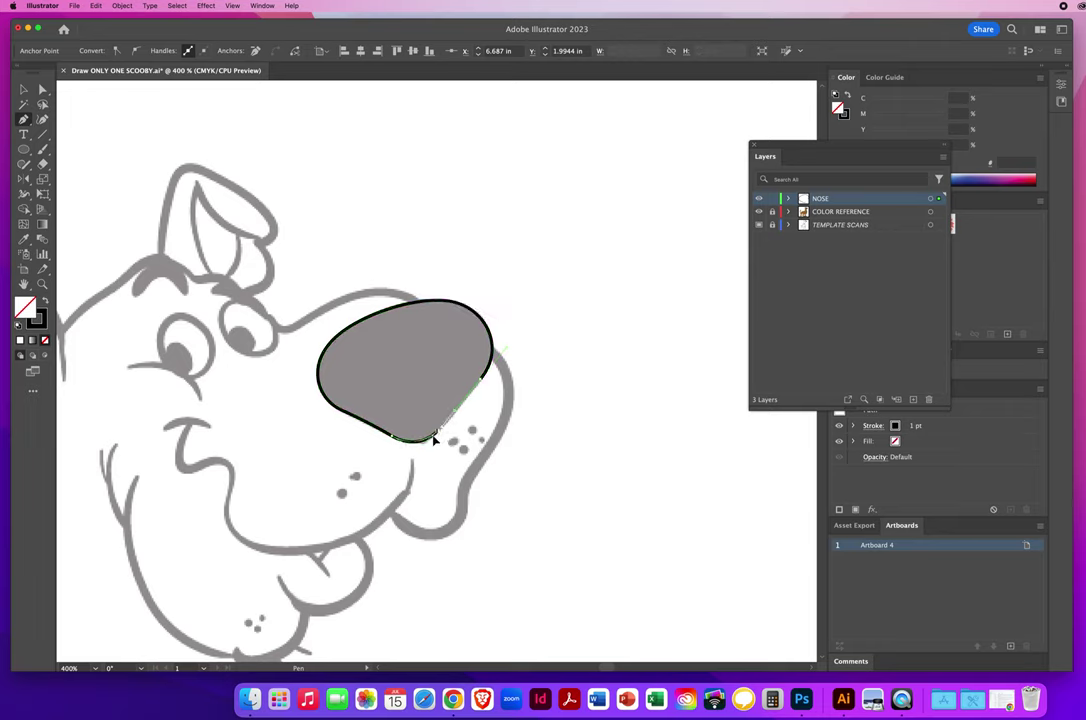
{"action": "left_click", "coordinate": [431, 443], "text": "super"}
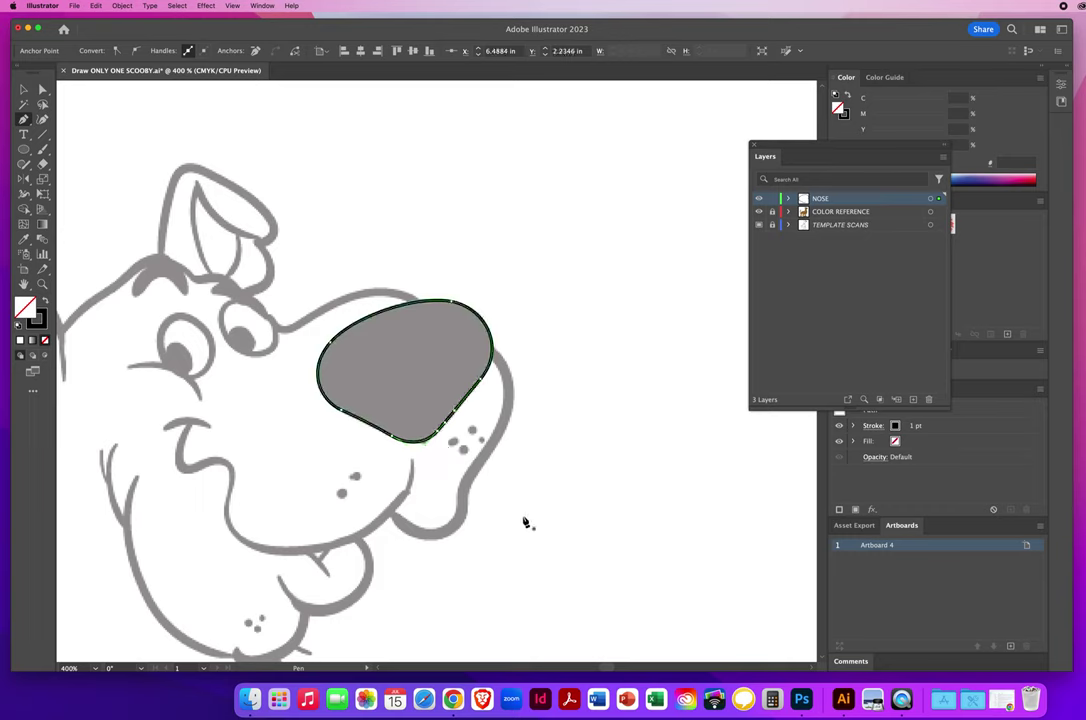
{"action": "left_click", "coordinate": [23, 89]}
{"action": "left_click", "coordinate": [446, 338]}
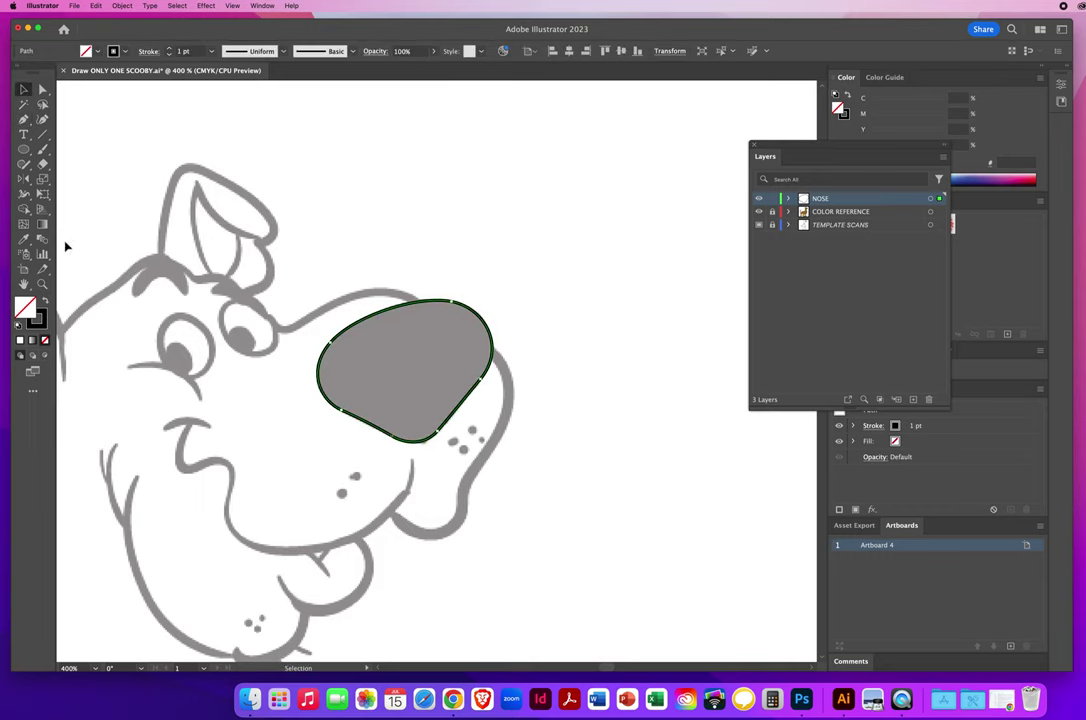
- Zoom out and eyedrop the reference nose's near-black 222021 into the traced nose
{"action": "key", "text": "z"}
{"action": "left_click", "coordinate": [470, 332], "text": "alt"}
{"action": "left_click", "coordinate": [445, 340], "text": "alt"}
{"action": "left_click", "coordinate": [385, 356], "text": "alt"}
{"action": "left_click", "coordinate": [385, 358], "text": "alt"}
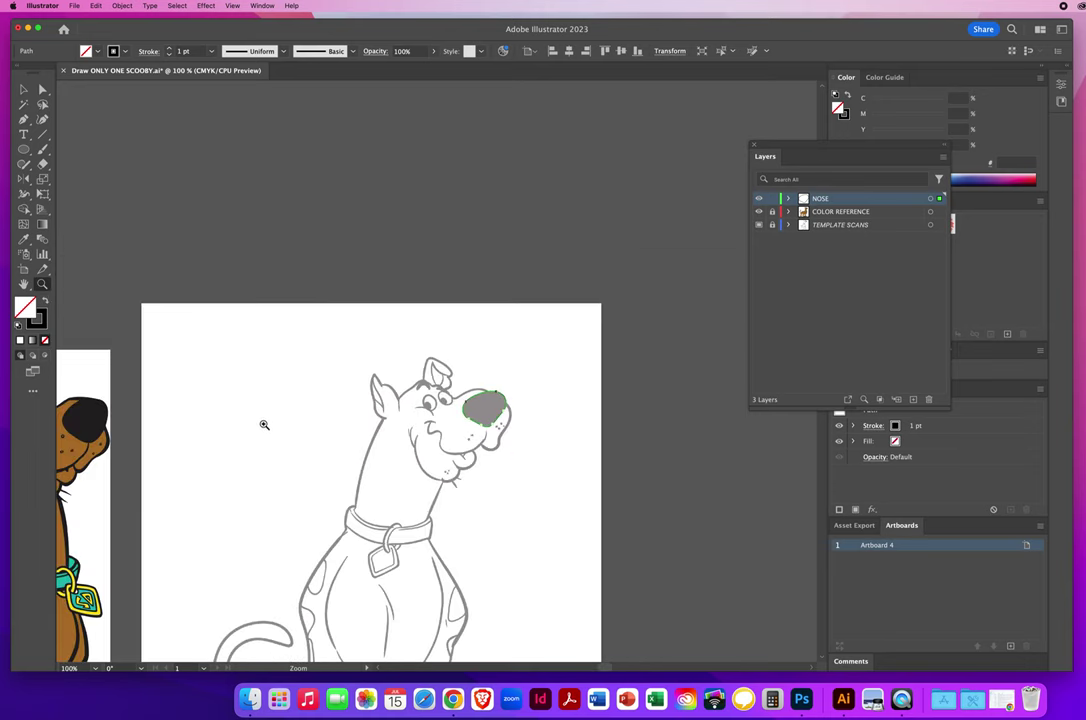
{"action": "left_click_drag", "start_coordinate": [270, 389], "coordinate": [415, 230]}
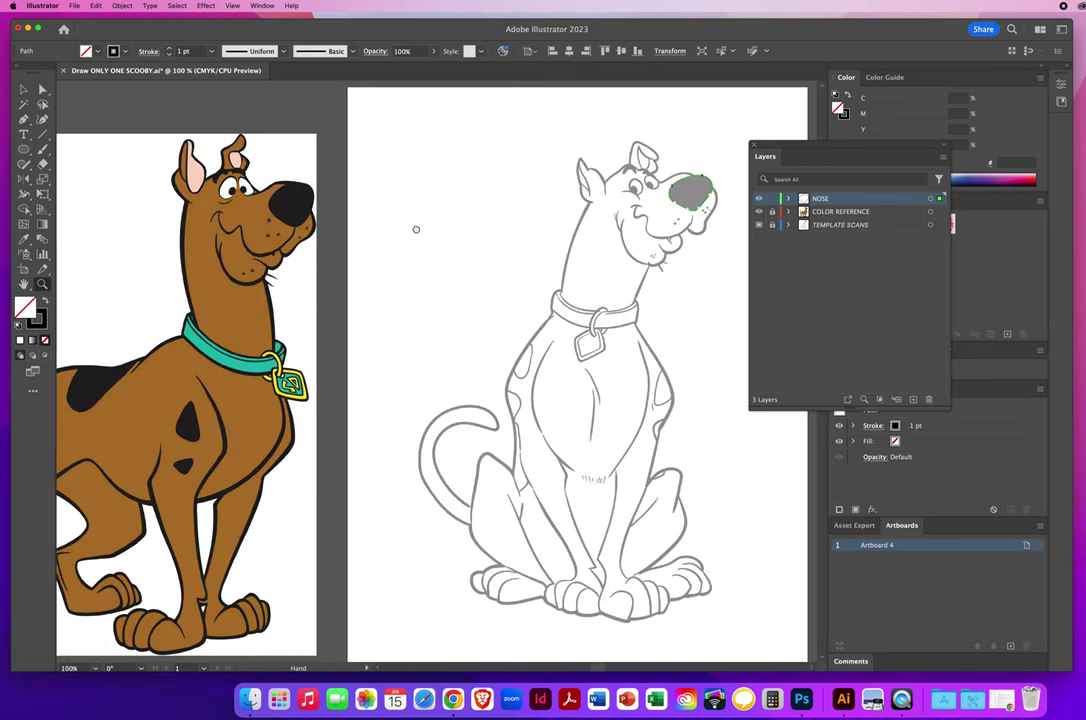
{"action": "left_click", "coordinate": [24, 240]}
{"action": "left_click", "coordinate": [294, 198]}
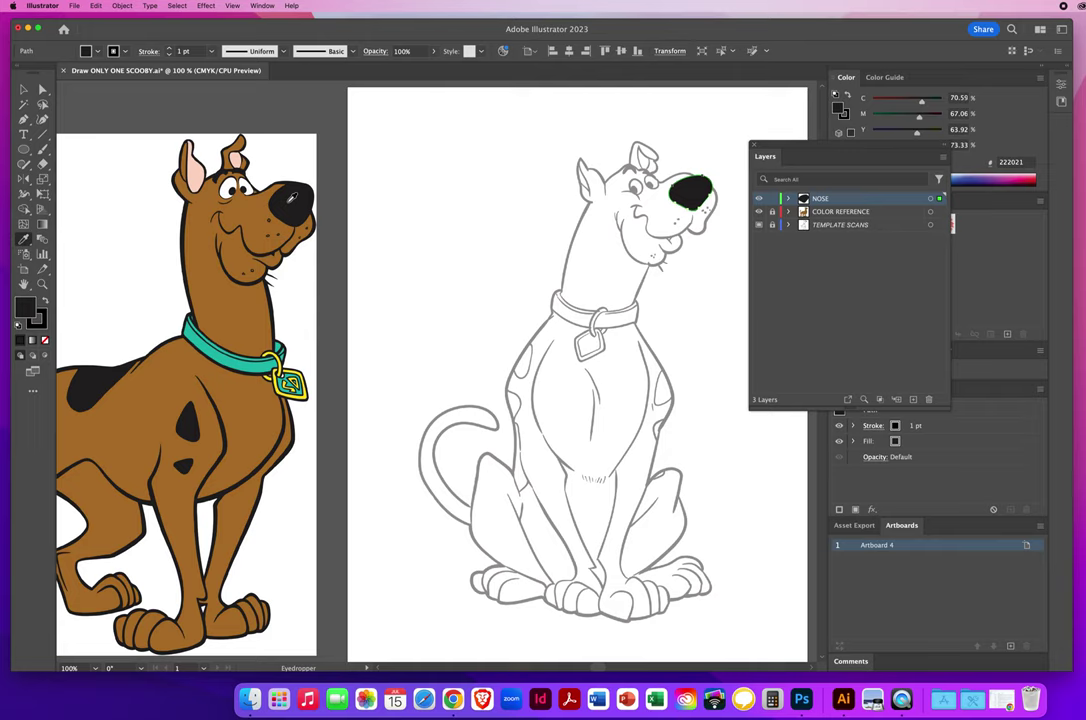
- Deselect the nose and make COLOR REFERENCE the active layer
{"action": "left_click", "coordinate": [24, 89]}
{"action": "key", "text": "super+shift+a"}
{"action": "key", "text": "b"}
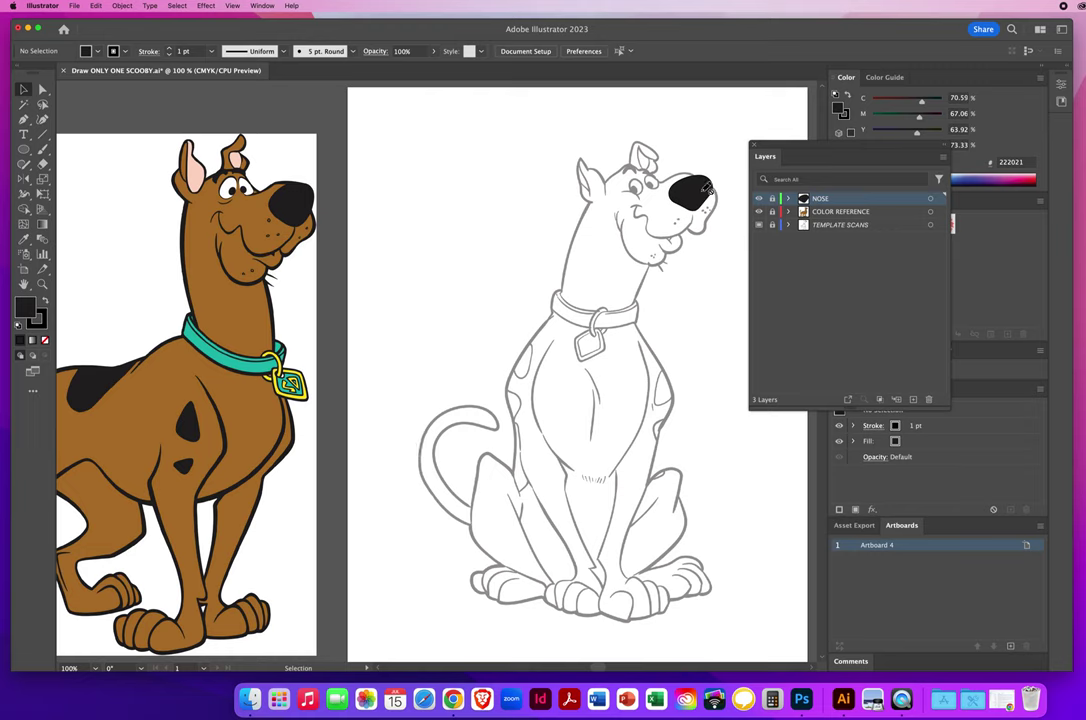
{"action": "left_click", "coordinate": [828, 213]}
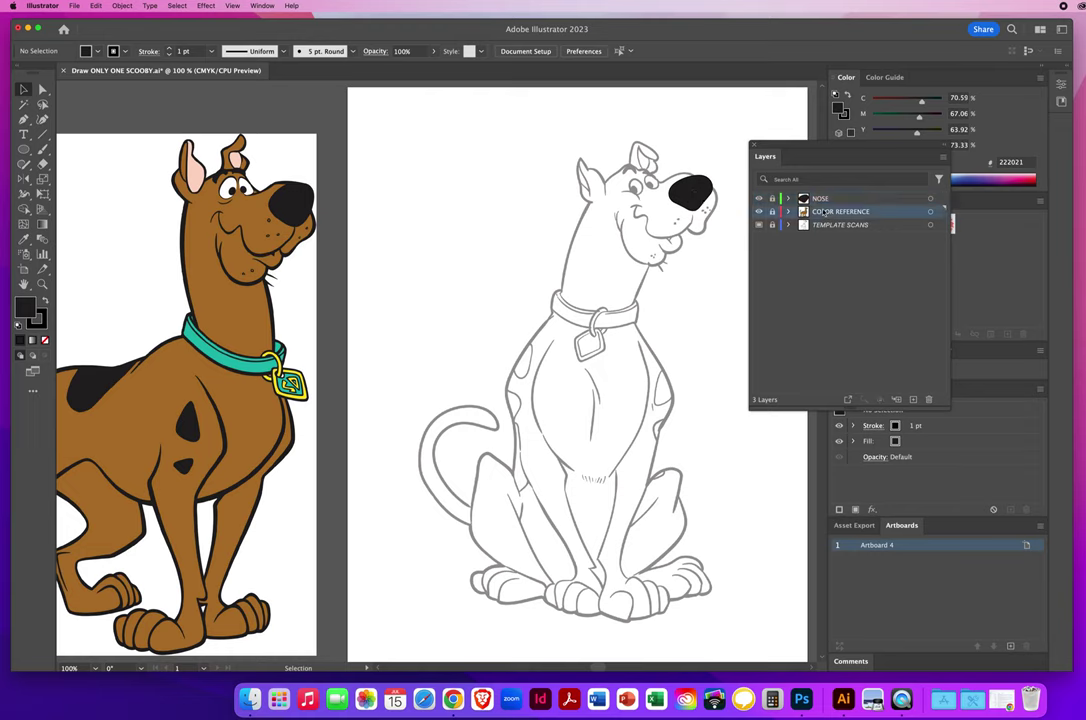
- Create Layer 4 above COLOR REFERENCE, just below NOSE
{"action": "left_click", "coordinate": [913, 399]}
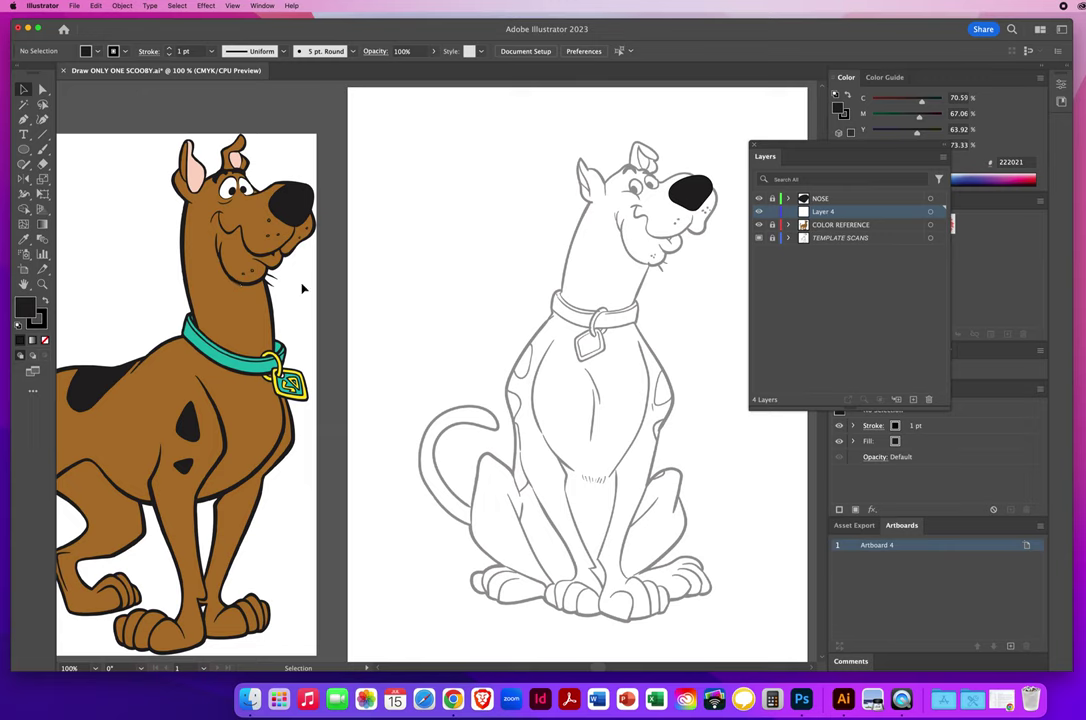
- Rename Layer 4 to TAIL
{"action": "double_click", "coordinate": [823, 213]}
{"action": "type", "text": "TAIL"}
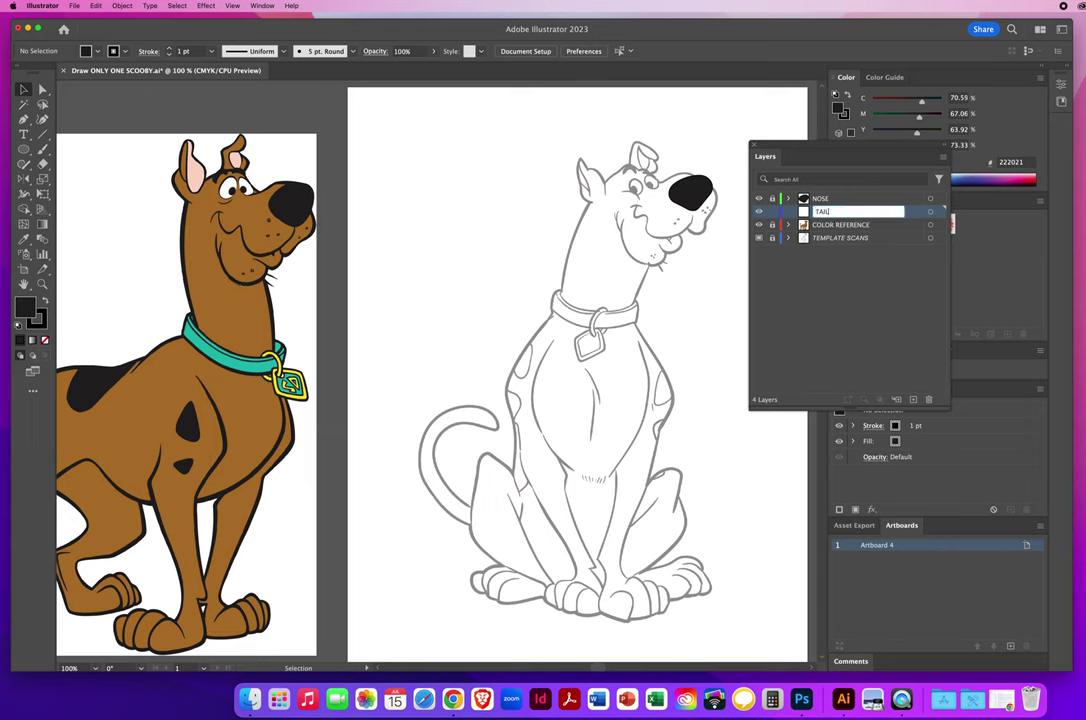
{"action": "key", "text": "Return"}
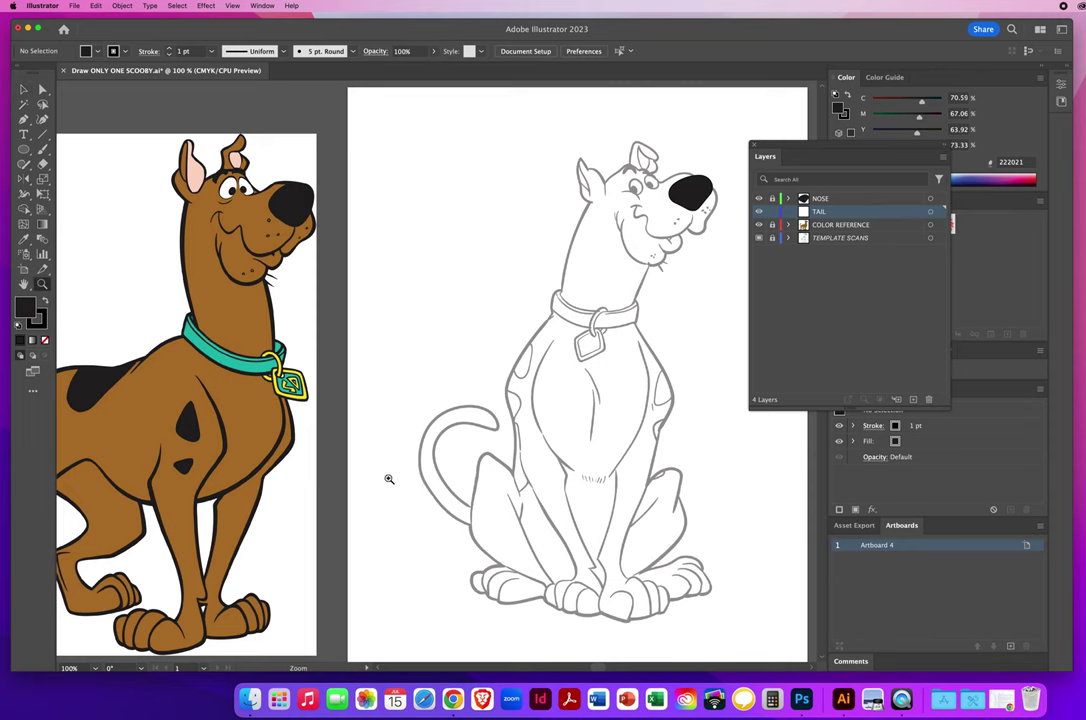
- Zoom in on the tail and set default black stroke with no fill for the Pen tool
{"action": "key", "text": "z"}
{"action": "left_click", "coordinate": [525, 467]}
{"action": "left_click", "coordinate": [525, 467]}
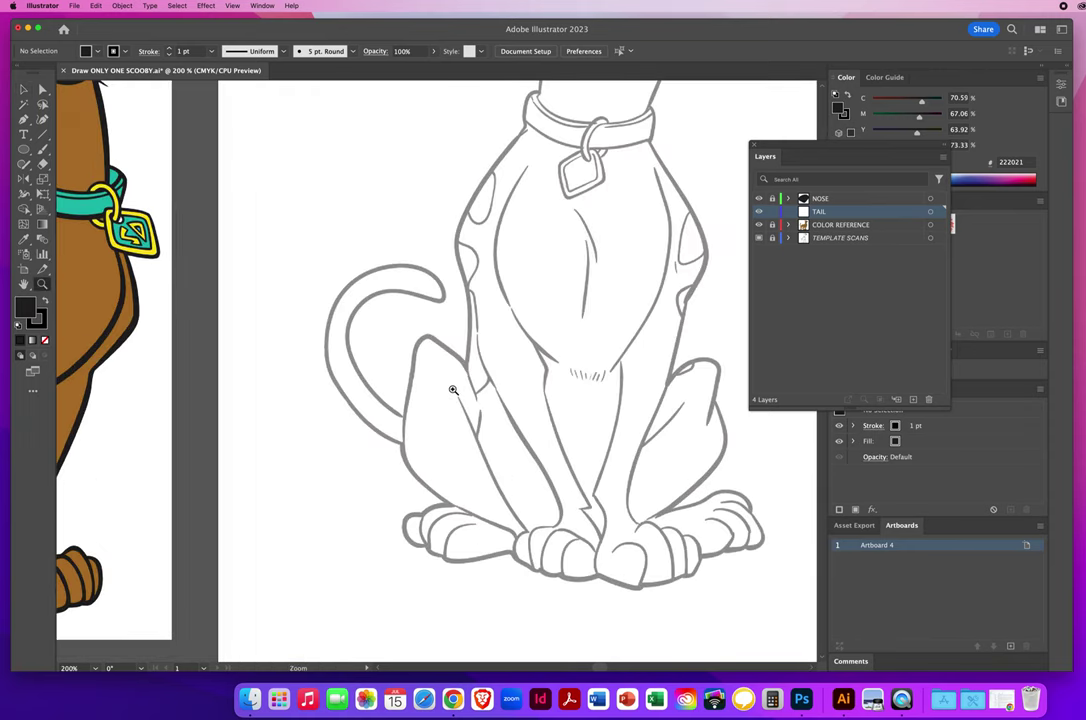
{"action": "left_click", "coordinate": [455, 390]}
{"action": "key", "text": "d"}
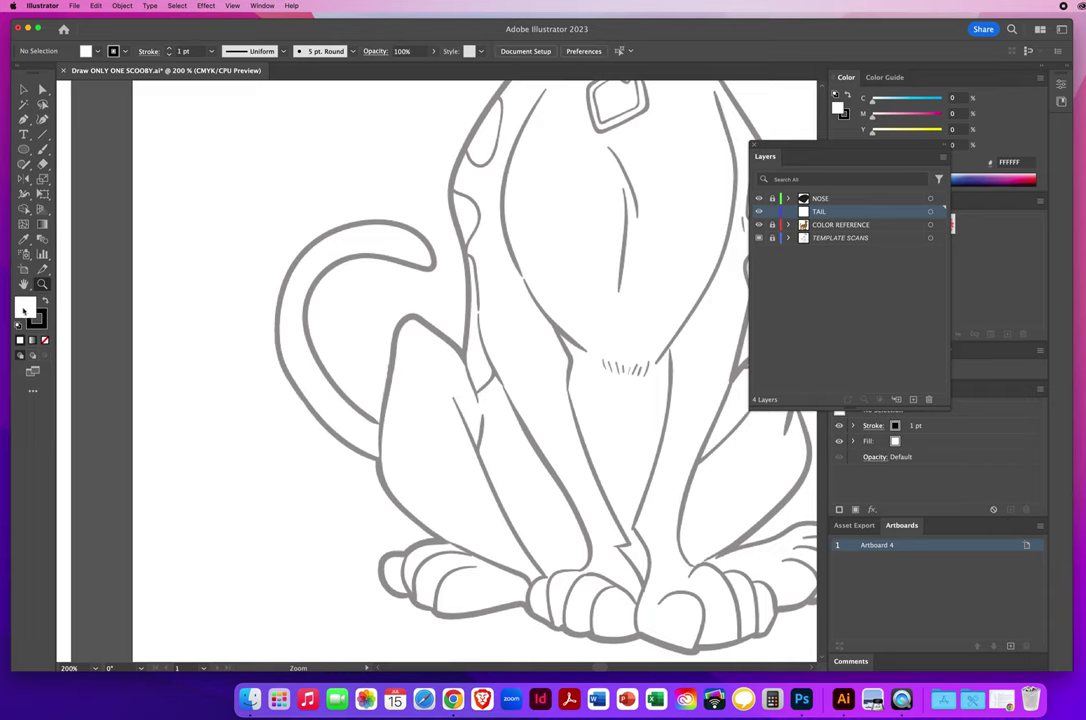
{"action": "key", "text": "slash"}
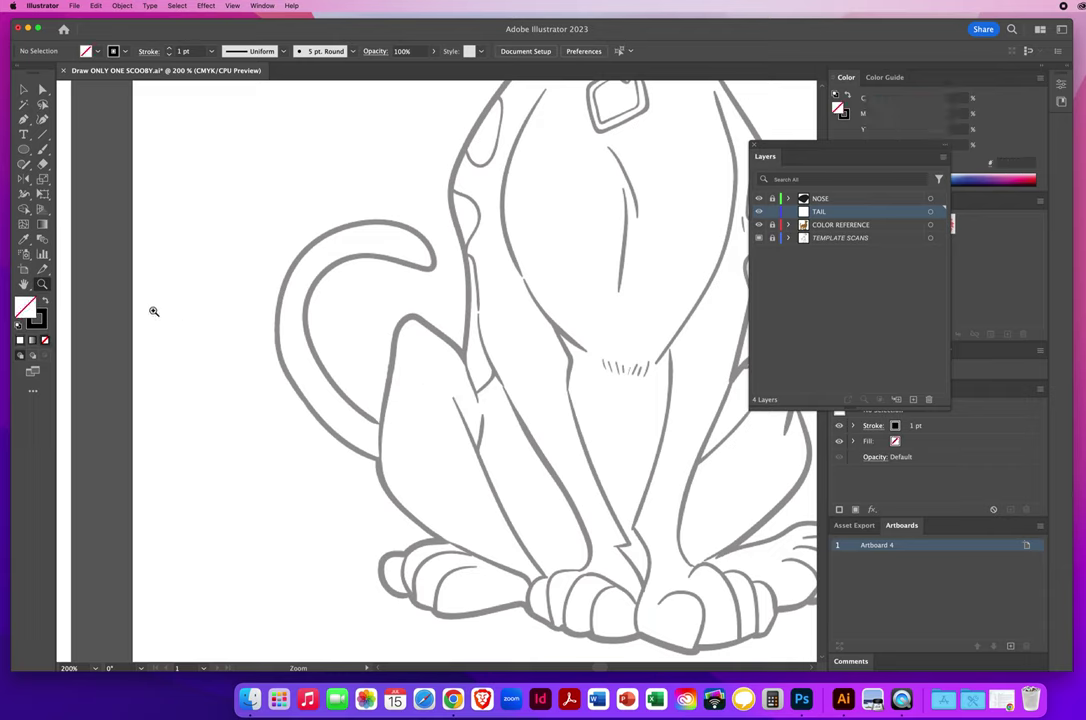
{"action": "left_click", "coordinate": [23, 117]}
- Pen-trace the tail's lower edge from its base up to the tip
{"action": "left_click_drag", "start_coordinate": [406, 443], "coordinate": [368, 421]}
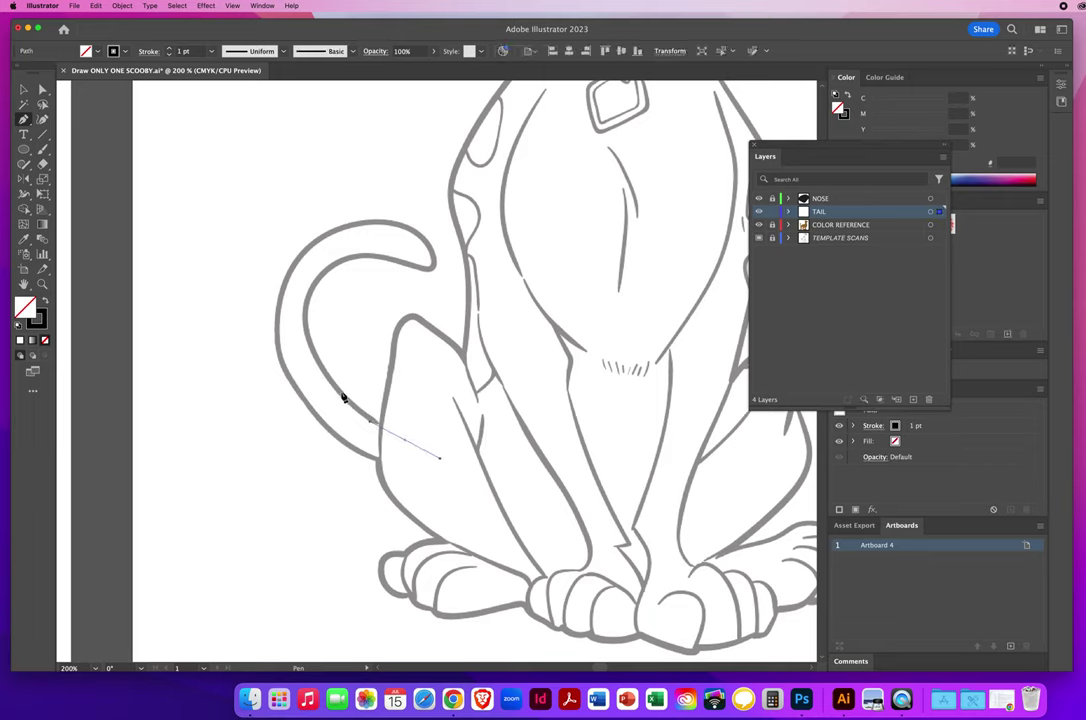
{"action": "left_click", "coordinate": [318, 376], "text": "super"}
{"action": "left_click", "coordinate": [310, 356]}
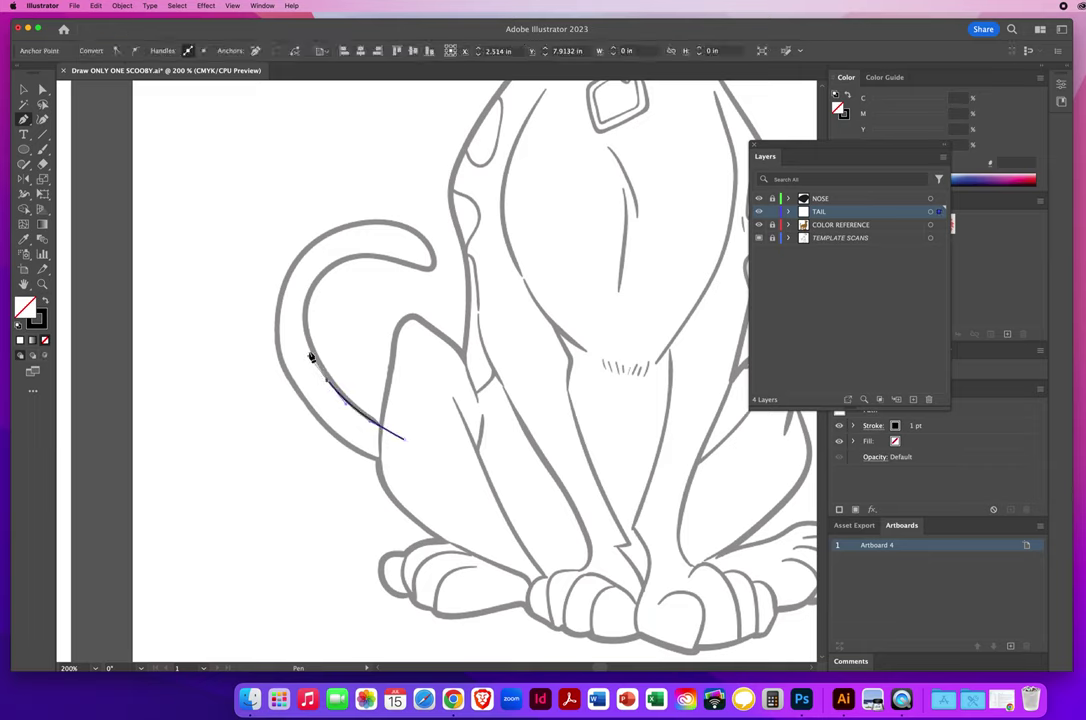
{"action": "left_click", "coordinate": [304, 297]}
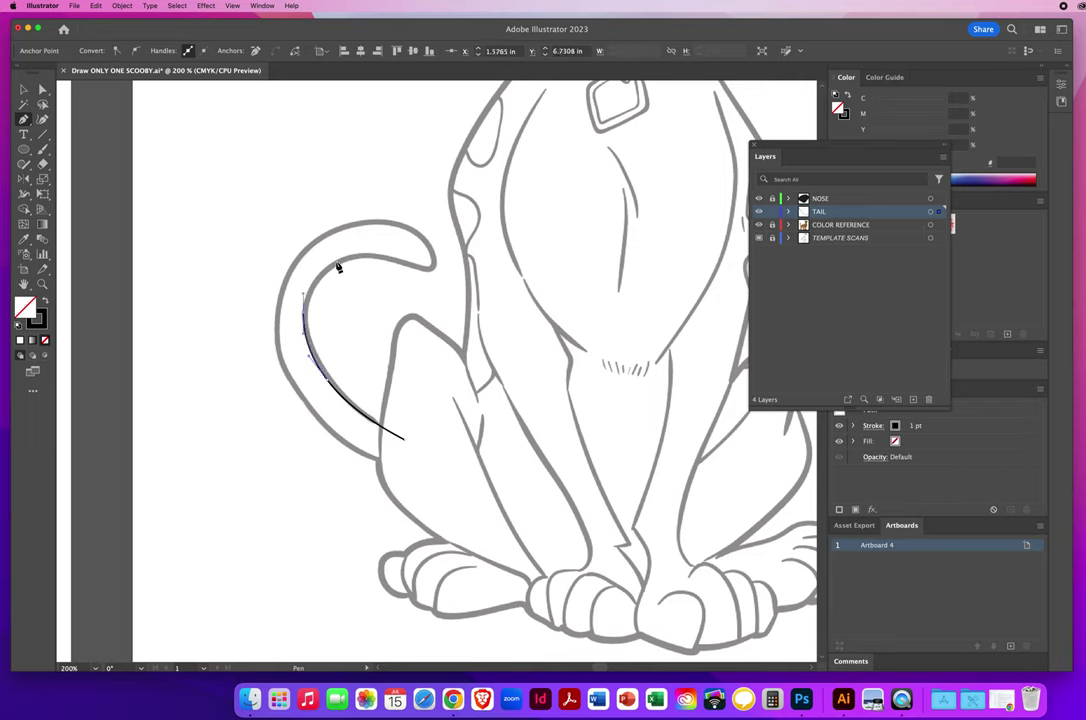
{"action": "left_click_drag", "start_coordinate": [356, 253], "coordinate": [406, 266]}
{"action": "left_click", "coordinate": [433, 268]}
{"action": "key", "text": "Escape"}
- Continue the path back along the tail's top and outer edge, closing the shape
{"action": "left_click", "coordinate": [430, 262]}
{"action": "left_click", "coordinate": [418, 241]}
{"action": "left_click_drag", "start_coordinate": [323, 245], "coordinate": [280, 271]}
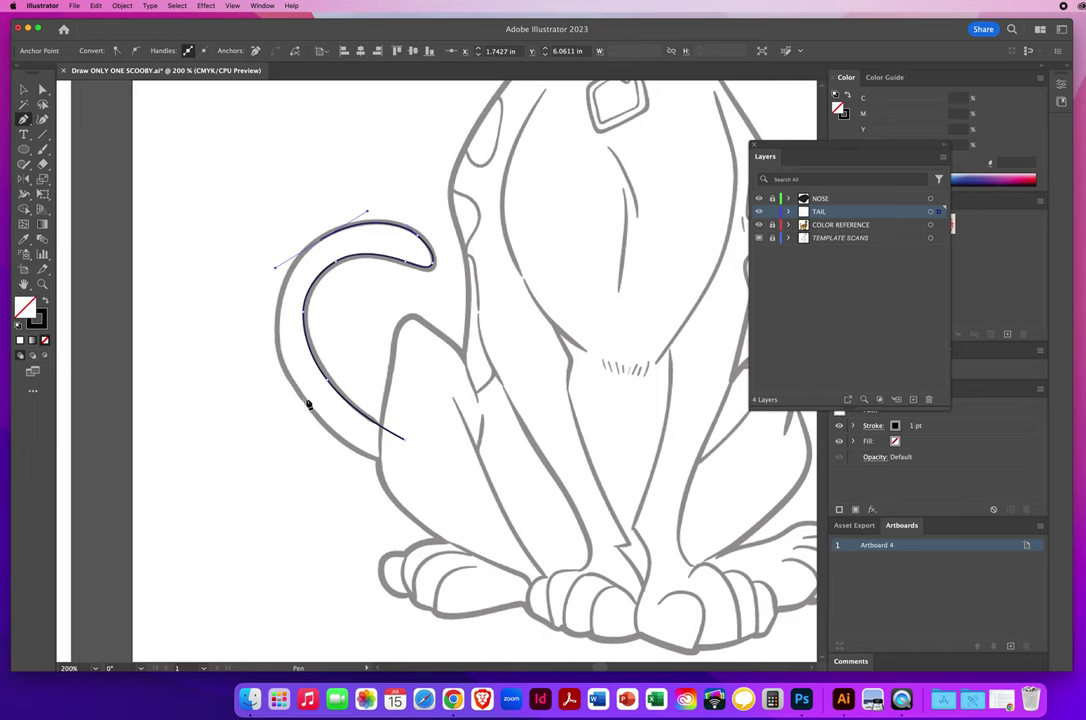
{"action": "left_click_drag", "start_coordinate": [308, 404], "coordinate": [345, 446]}
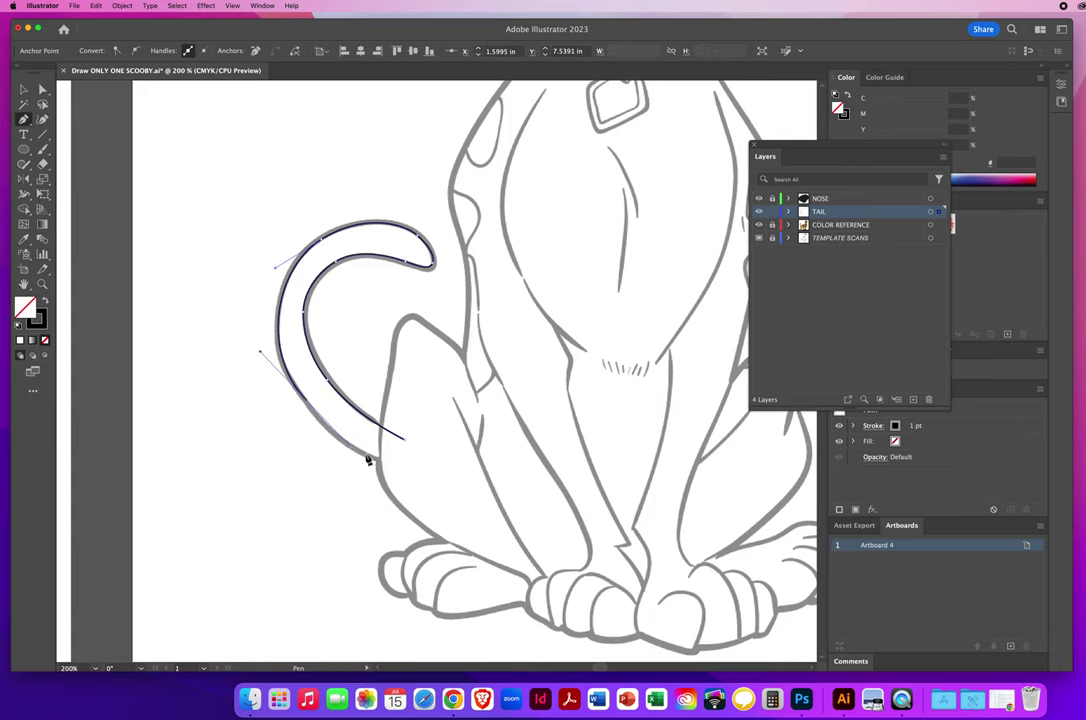
{"action": "left_click", "coordinate": [478, 495]}
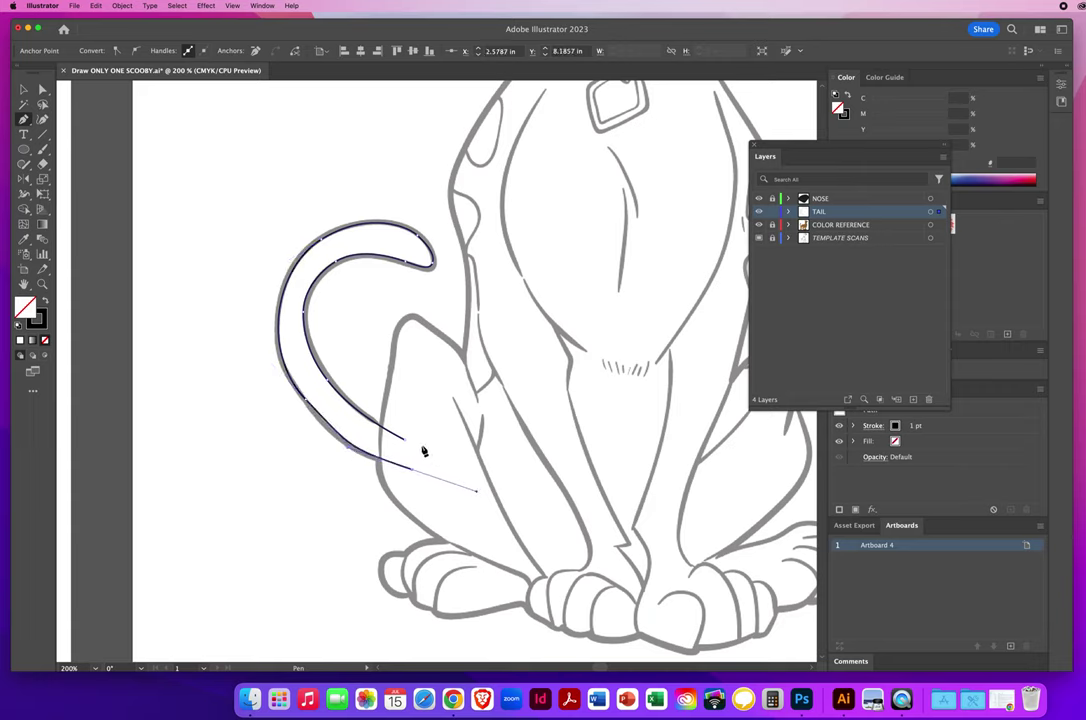
{"action": "left_click_drag", "start_coordinate": [407, 445], "coordinate": [325, 430]}
- Drag the tail's anchors and handles with Direct Selection to fit the sketch
{"action": "key", "text": "a"}
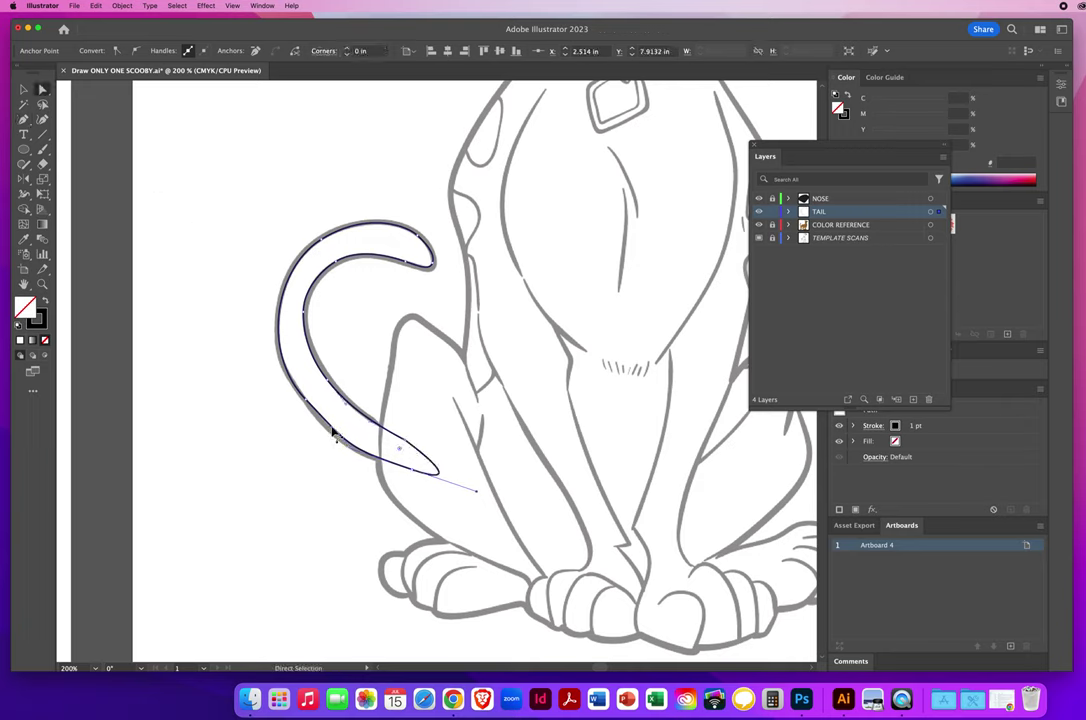
{"action": "left_click", "coordinate": [347, 475]}
{"action": "left_click", "coordinate": [352, 454]}
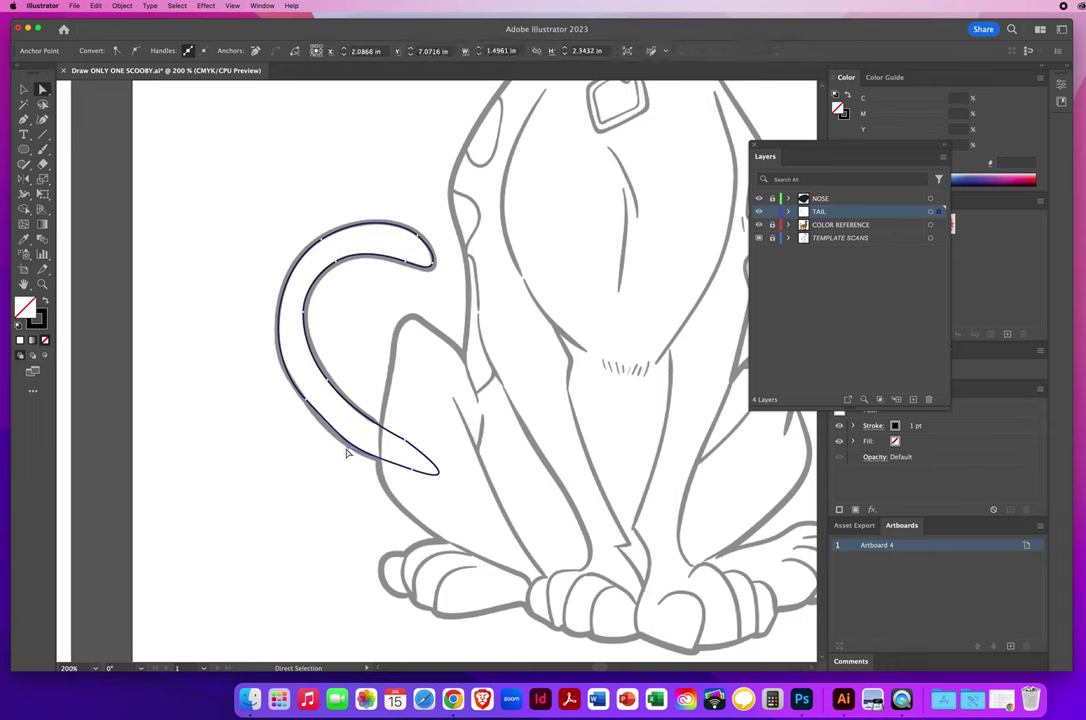
{"action": "left_click", "coordinate": [352, 453]}
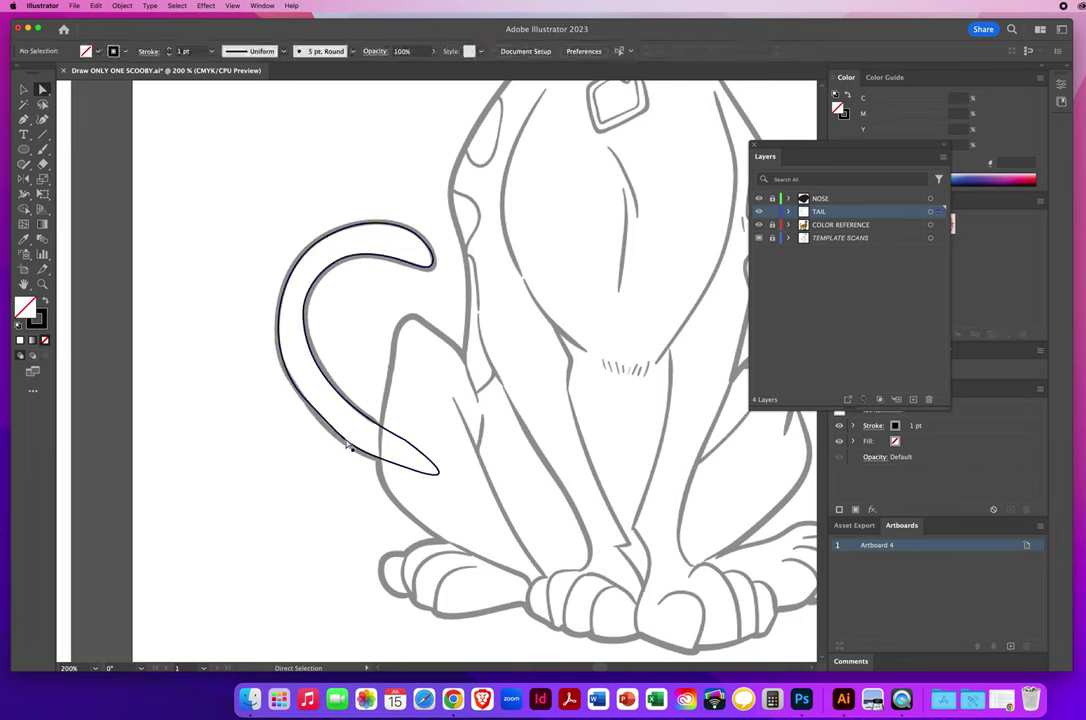
{"action": "left_click", "coordinate": [348, 447]}
{"action": "left_click", "coordinate": [331, 447]}
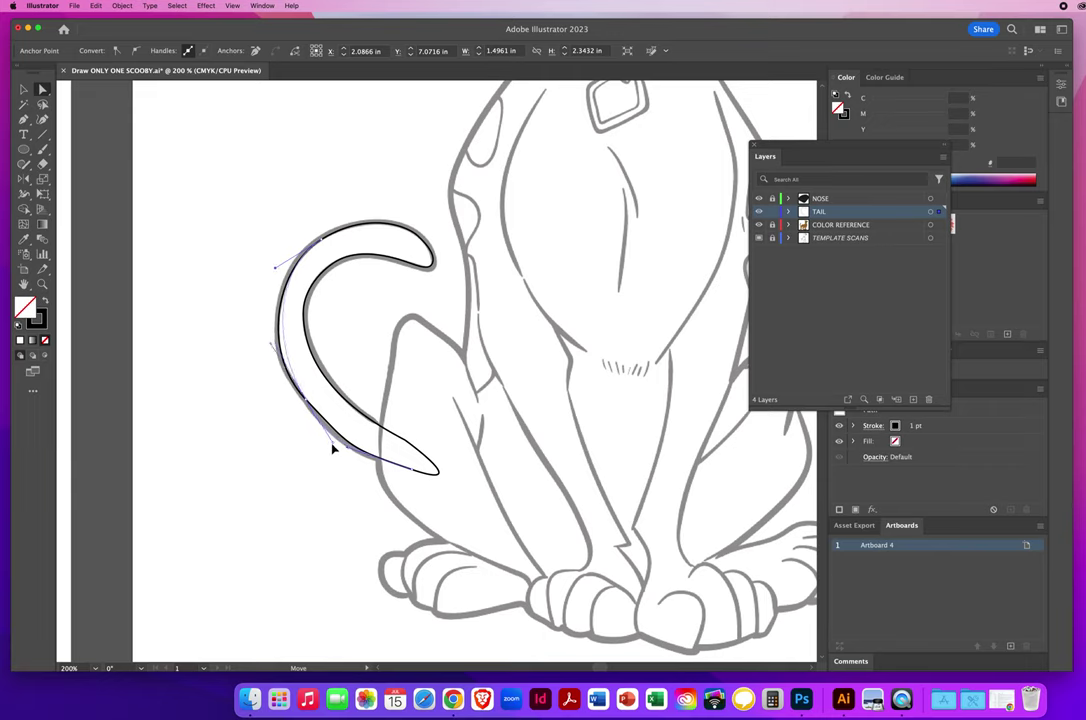
{"action": "left_click_drag", "start_coordinate": [288, 378], "coordinate": [300, 398]}
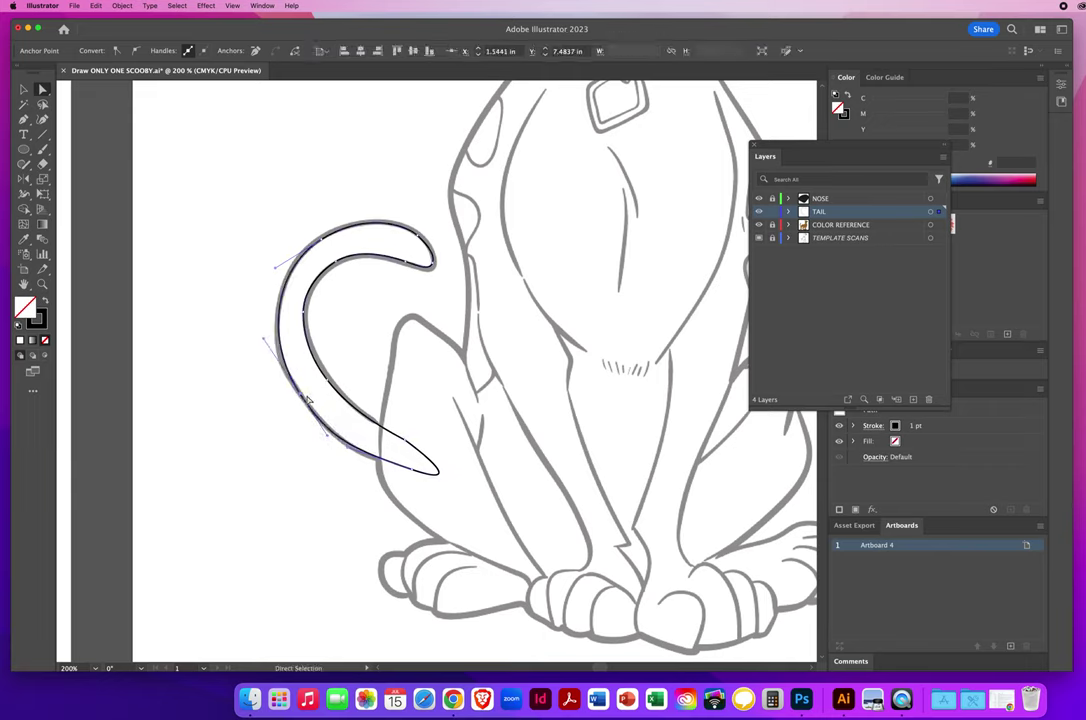
{"action": "left_click", "coordinate": [306, 316]}
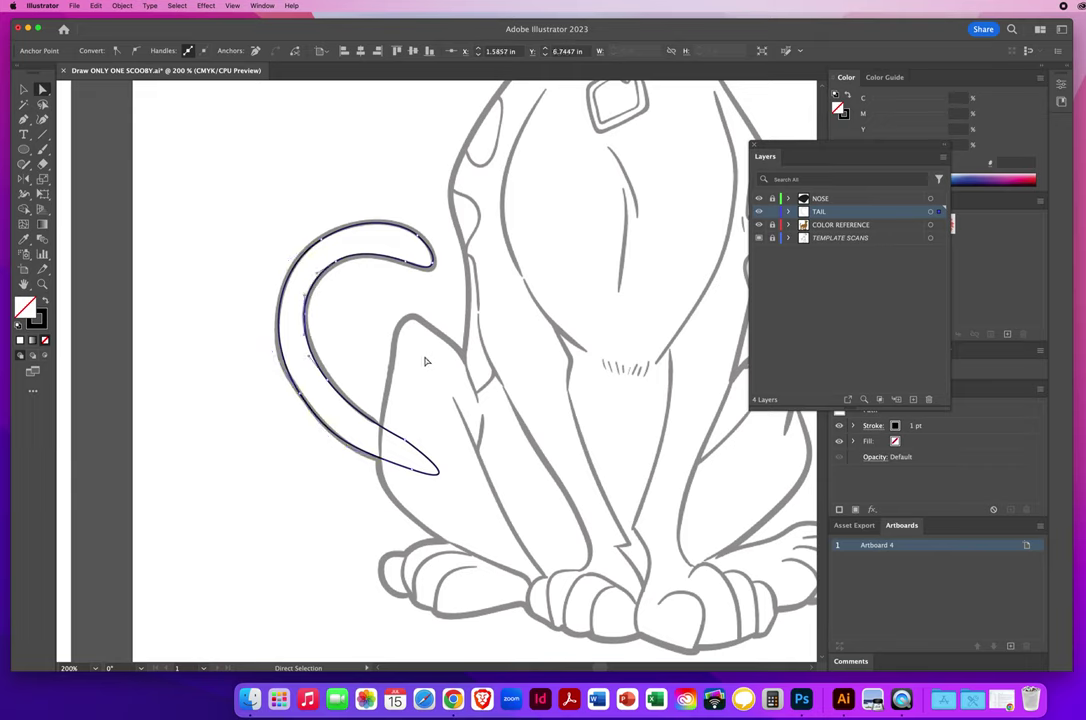
- Zoom out and centre the view on the whole sketch
{"action": "left_click", "coordinate": [24, 89]}
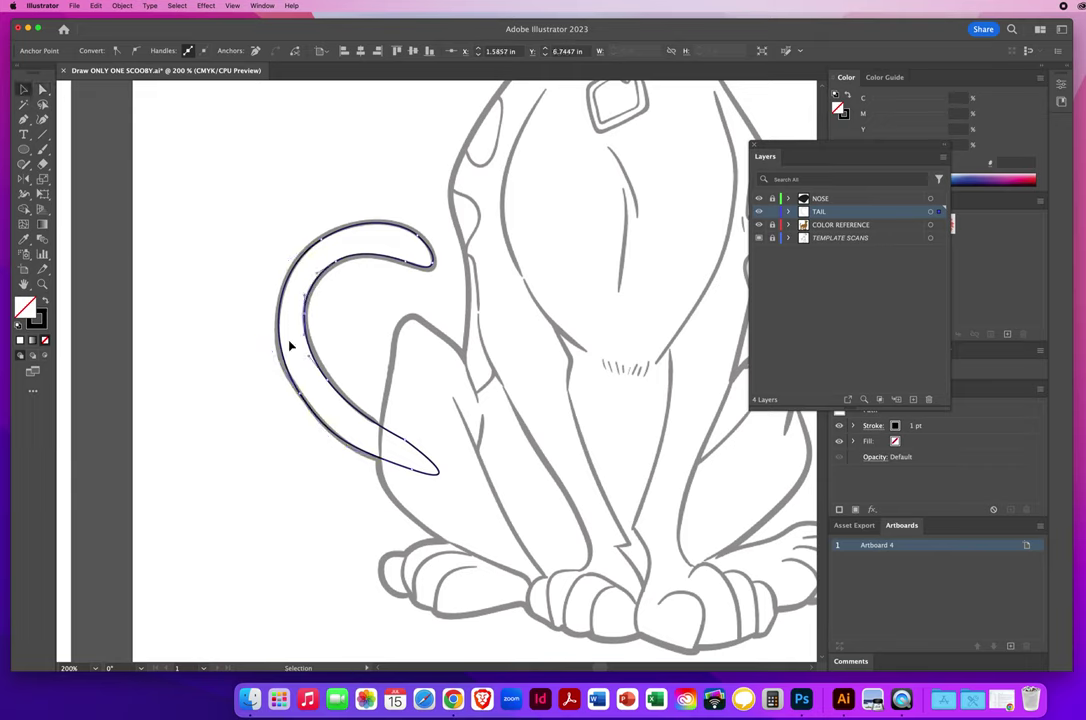
{"action": "left_click", "coordinate": [42, 284]}
{"action": "left_click", "coordinate": [390, 380], "text": "alt"}
{"action": "left_click", "coordinate": [362, 330], "text": "alt"}
{"action": "left_click_drag", "start_coordinate": [304, 381], "coordinate": [453, 388]}
{"action": "key", "text": "v"}
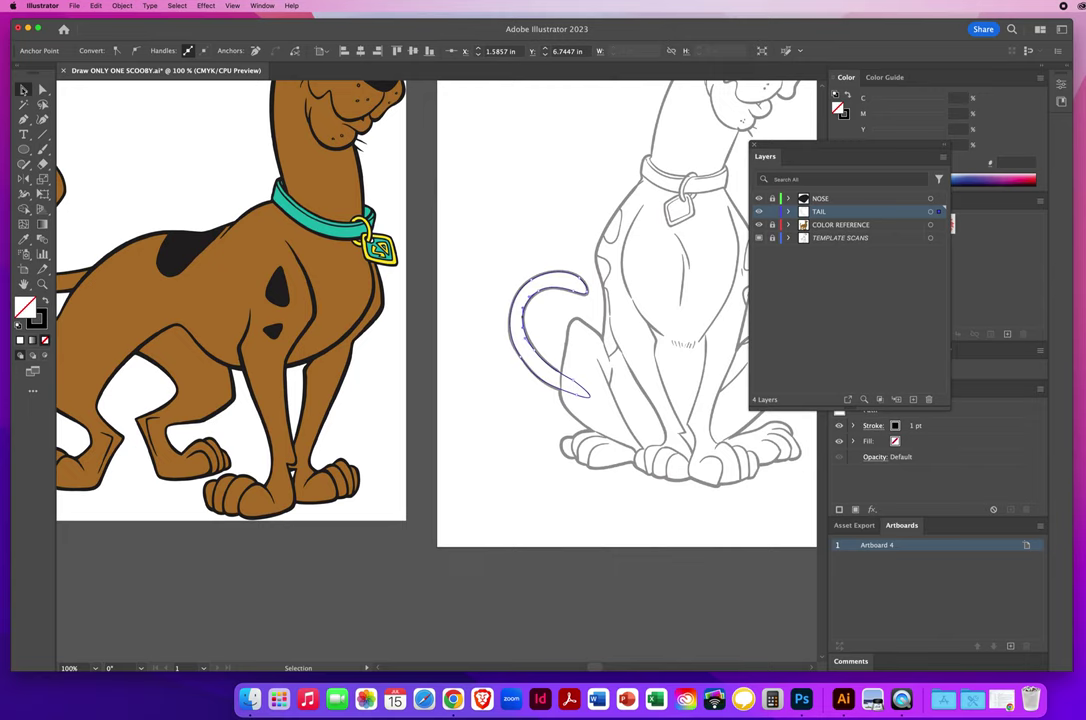
- Fill the tail with the reference body's brown AD752A using the Eyedropper
{"action": "left_click", "coordinate": [557, 315]}
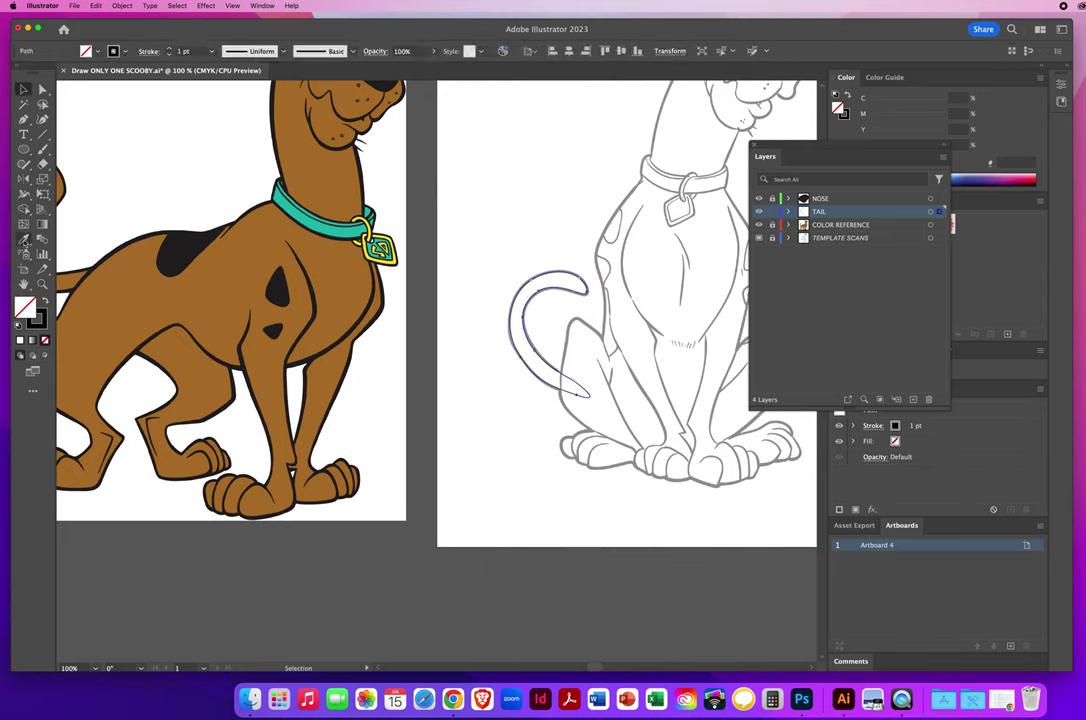
{"action": "left_click", "coordinate": [24, 240]}
{"action": "left_click", "coordinate": [210, 294]}
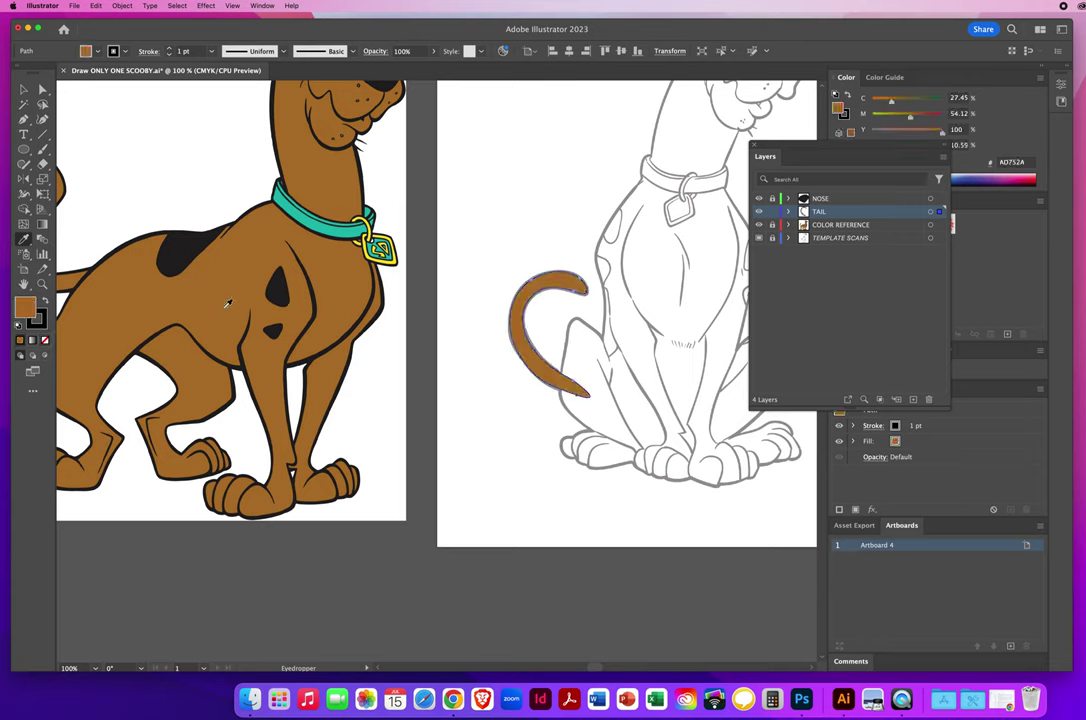
{"action": "key", "text": "v"}
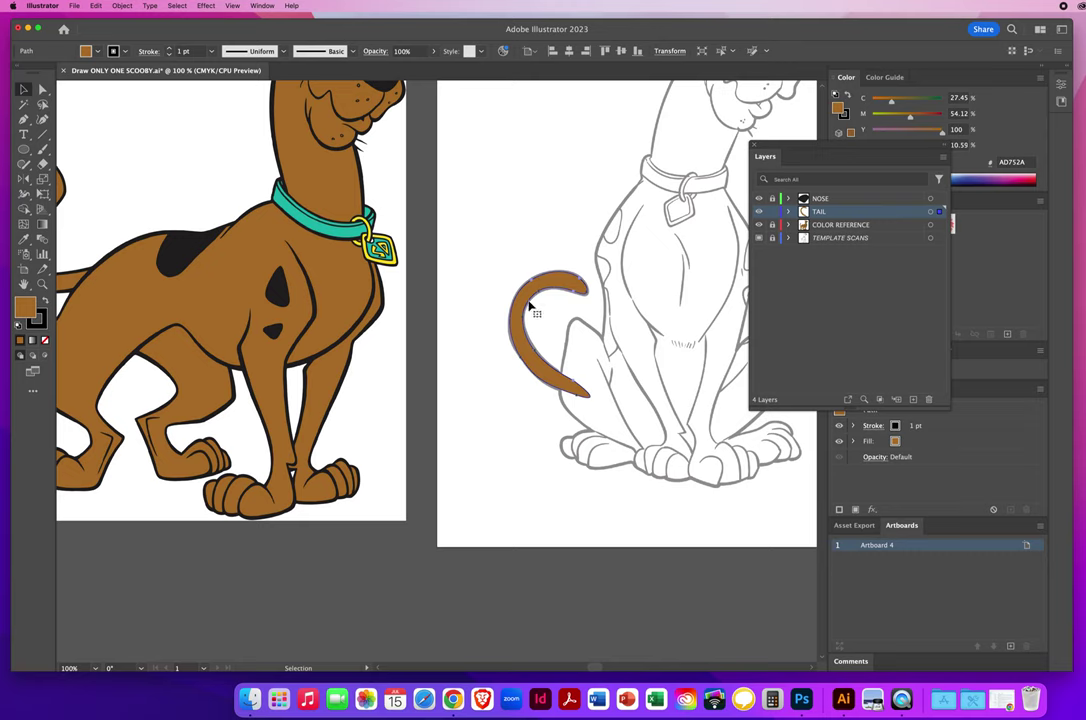
- Set the tail's stroke to 2 pt with Round Join corners, then deselect
{"action": "left_click", "coordinate": [183, 51]}
{"action": "left_click", "coordinate": [170, 49]}
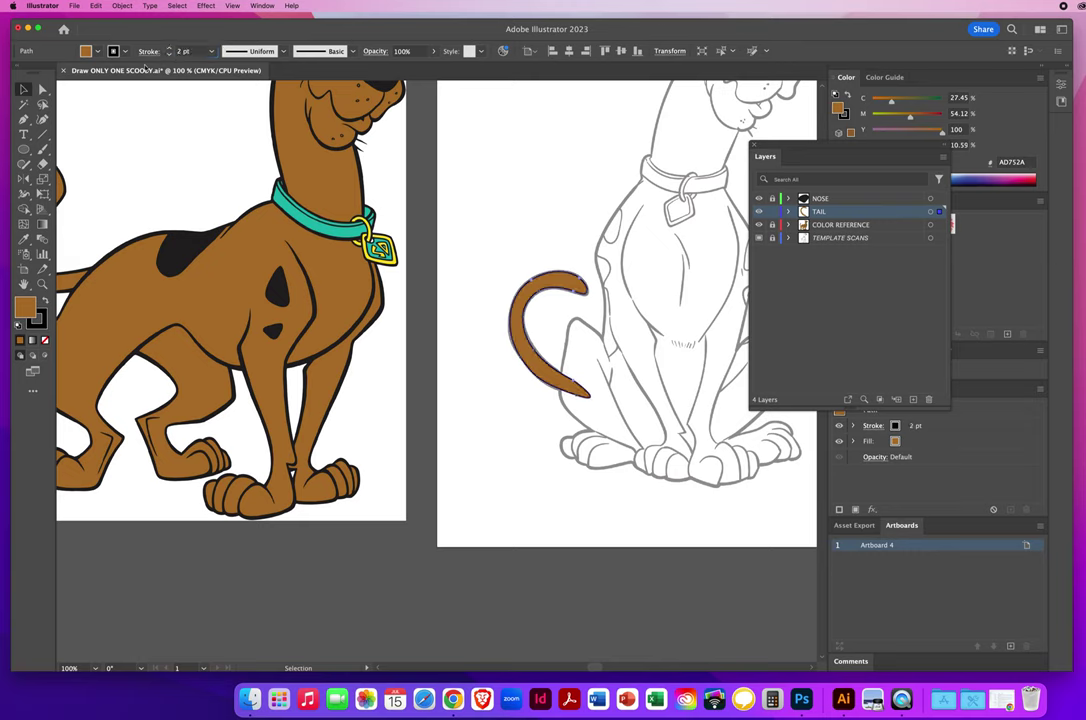
{"action": "left_click", "coordinate": [147, 53]}
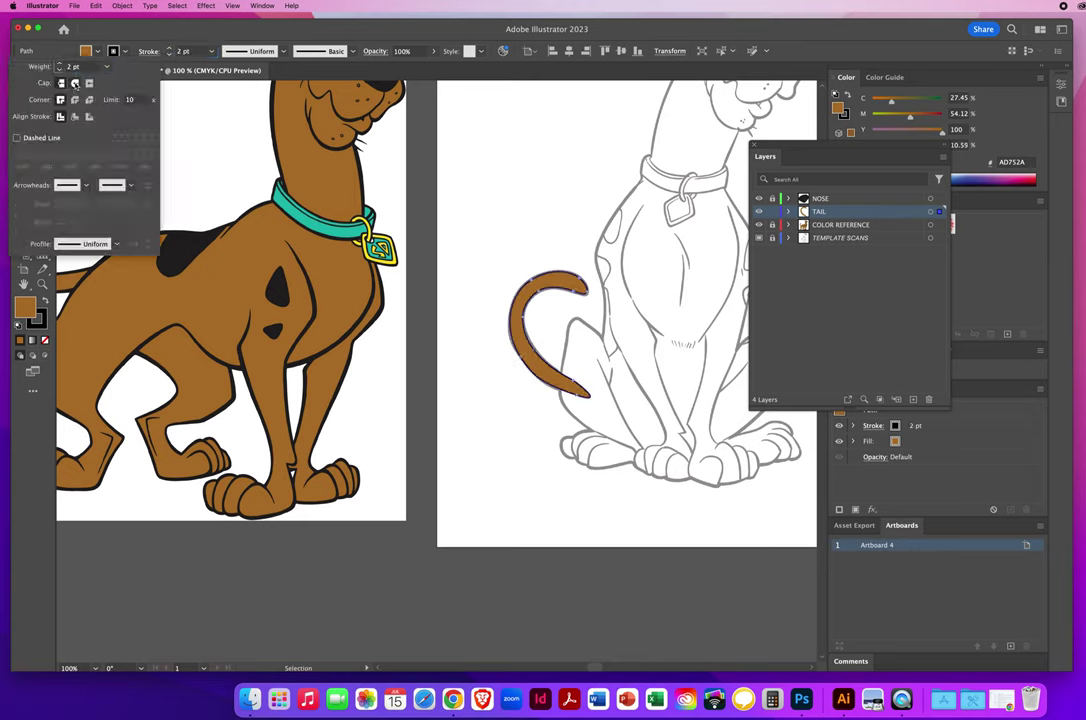
{"action": "left_click", "coordinate": [75, 100]}
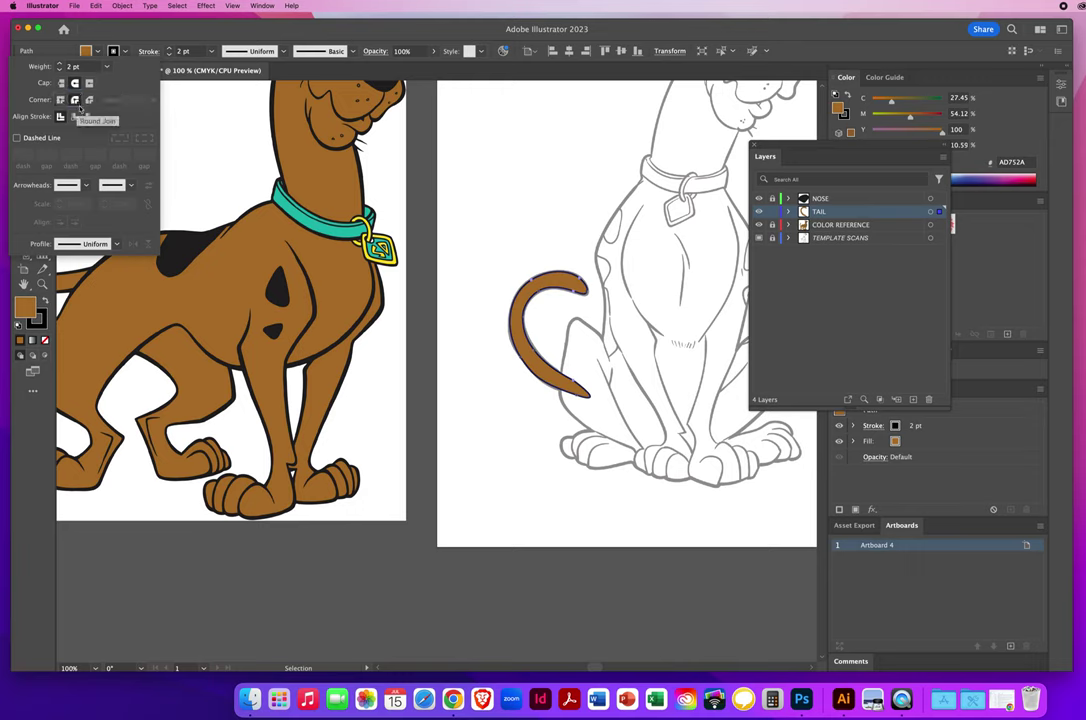
{"action": "left_click", "coordinate": [697, 468]}
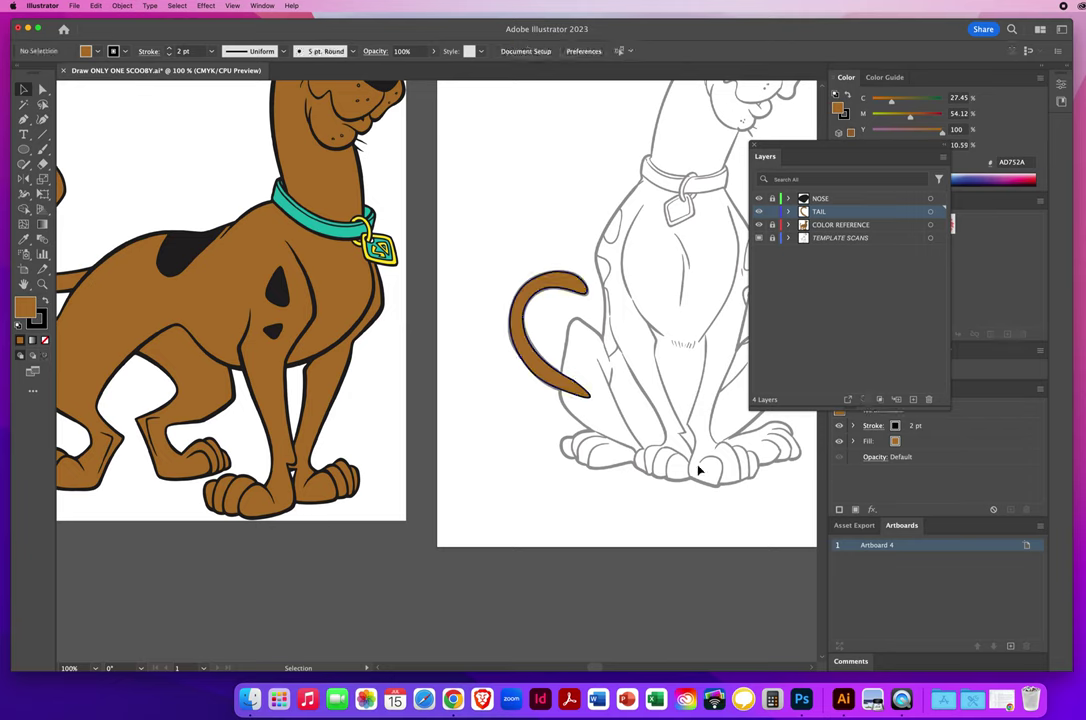
- Duplicate the brown tail to the right of the artboard and group the copy
{"action": "scroll", "coordinate": [402, 451], "scroll_direction": "right", "scroll_amount": 5}
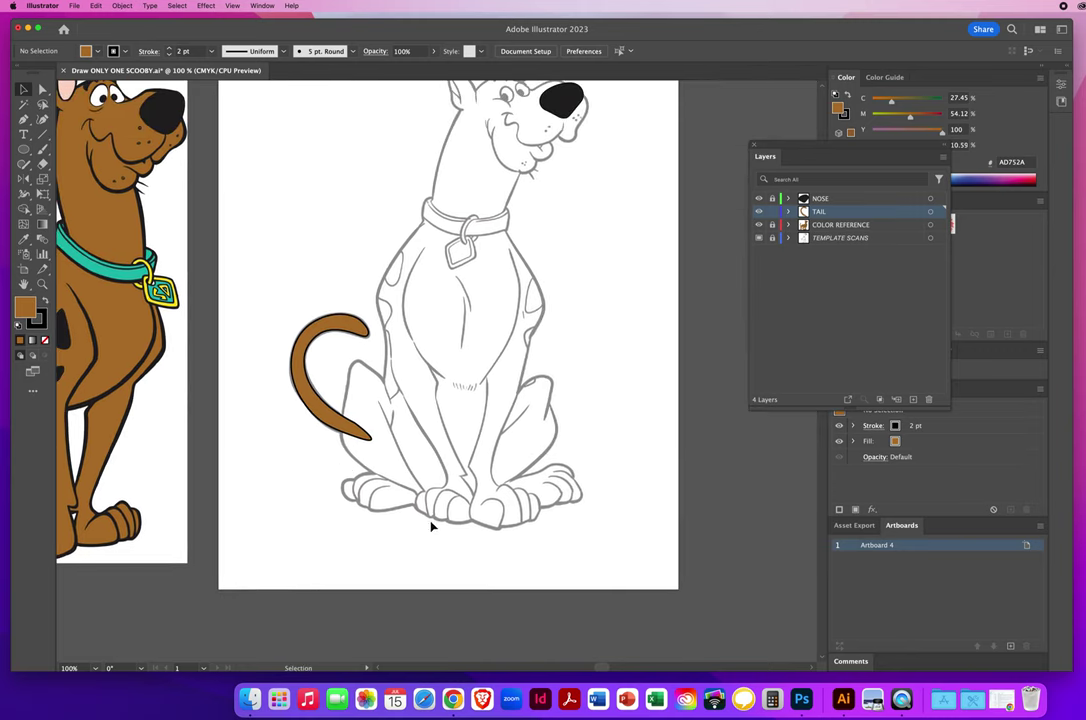
{"action": "scroll", "coordinate": [355, 537], "scroll_direction": "up", "scroll_amount": 5}
{"action": "scroll", "coordinate": [355, 537], "scroll_direction": "right", "scroll_amount": 5}
{"action": "scroll", "coordinate": [350, 541], "scroll_direction": "right", "scroll_amount": 1}
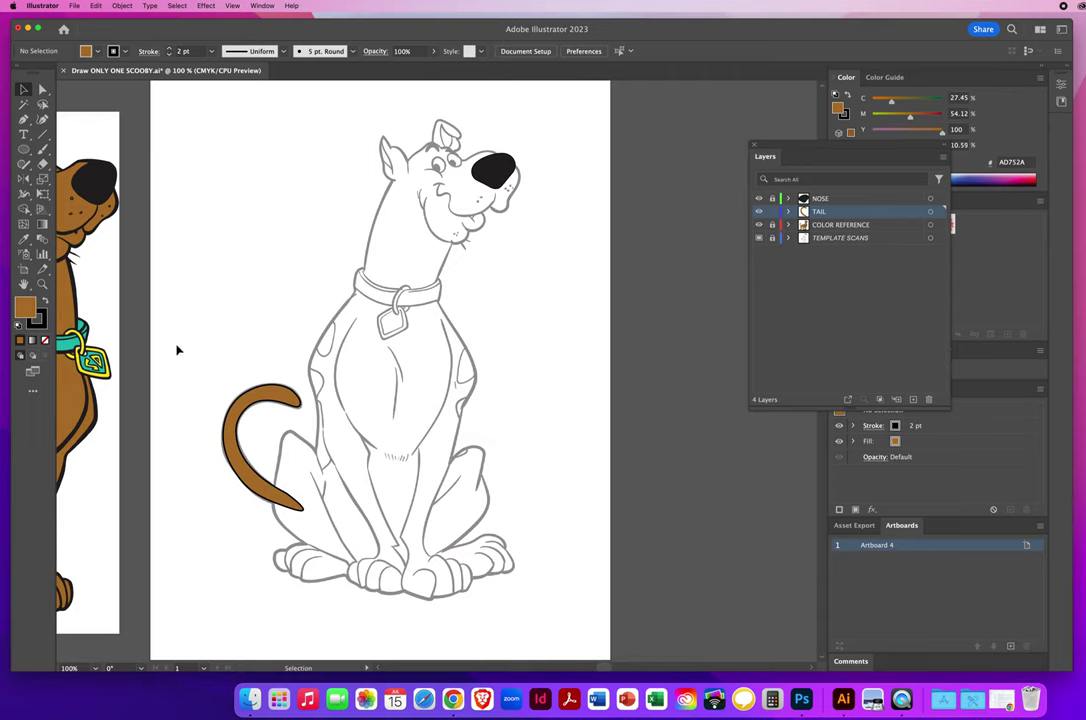
{"action": "left_click_drag", "start_coordinate": [177, 345], "coordinate": [565, 628]}
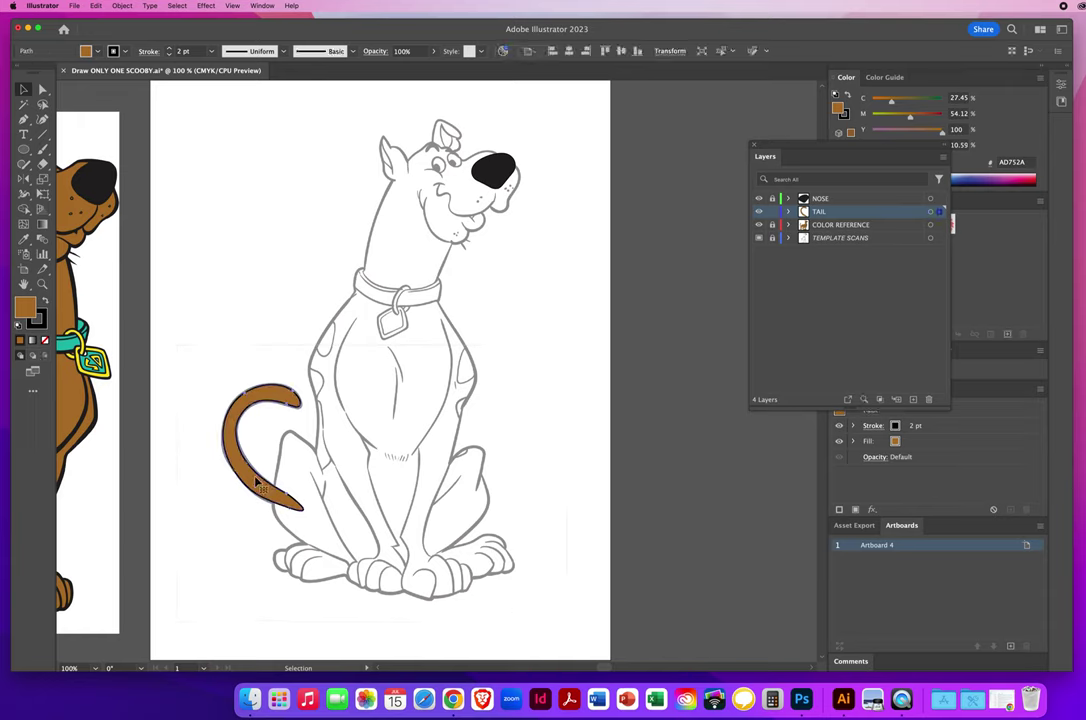
{"action": "left_click_drag", "start_coordinate": [252, 476], "coordinate": [650, 502]}
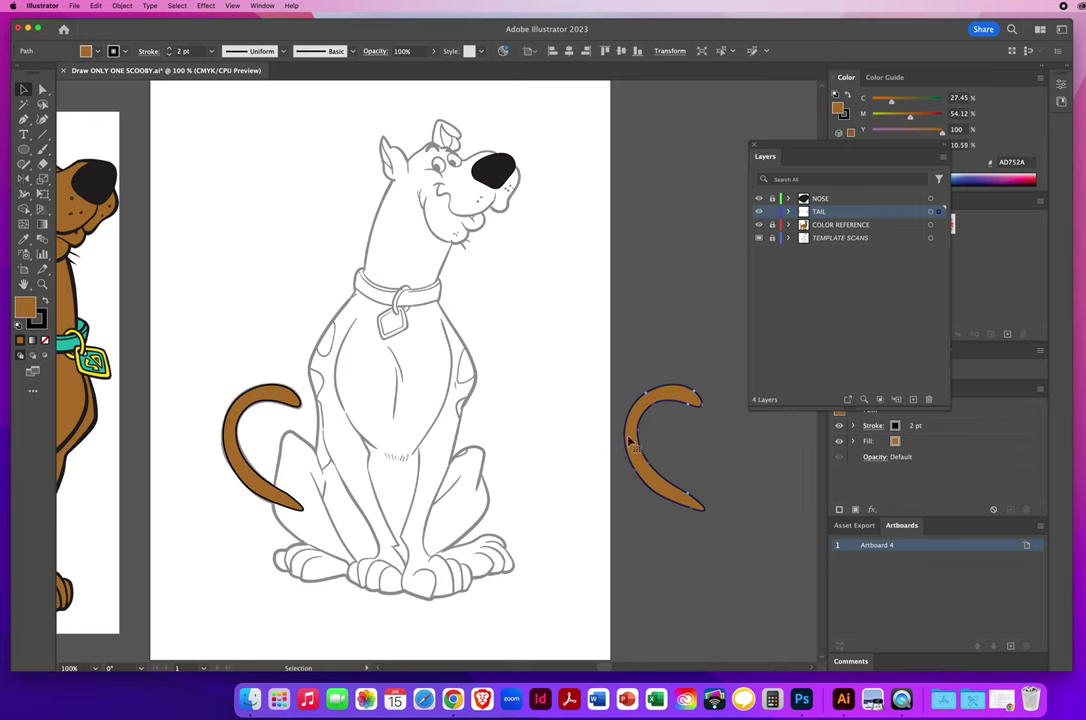
{"action": "left_click", "coordinate": [121, 6]}
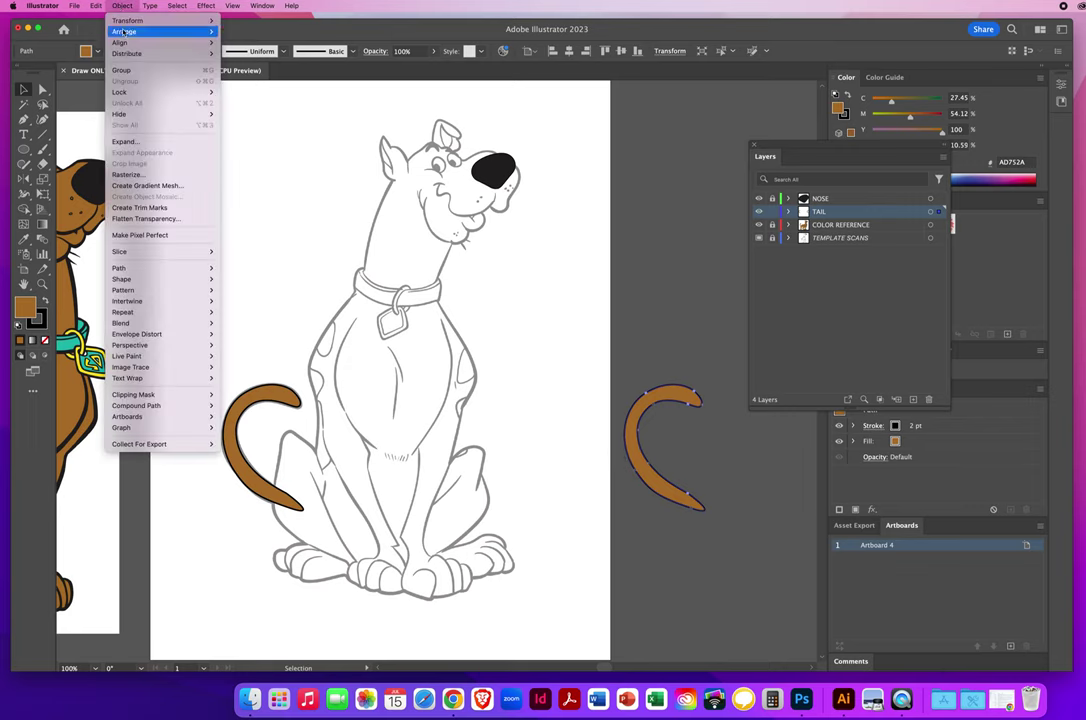
{"action": "left_click", "coordinate": [125, 71]}
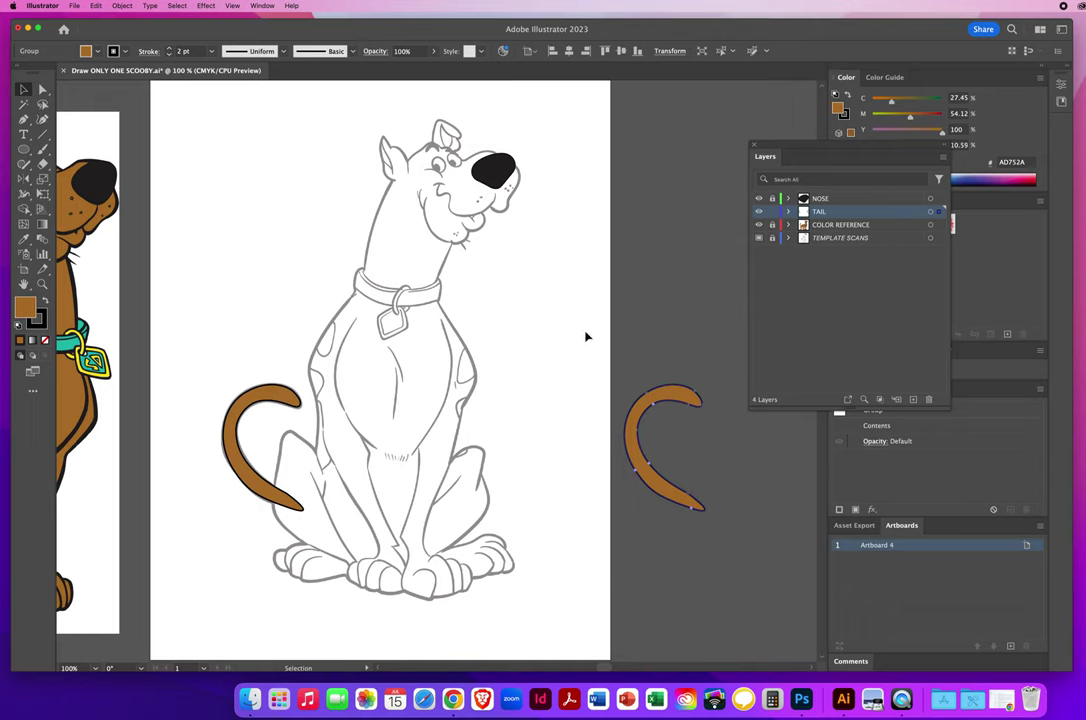
{"action": "left_click", "coordinate": [848, 227]}
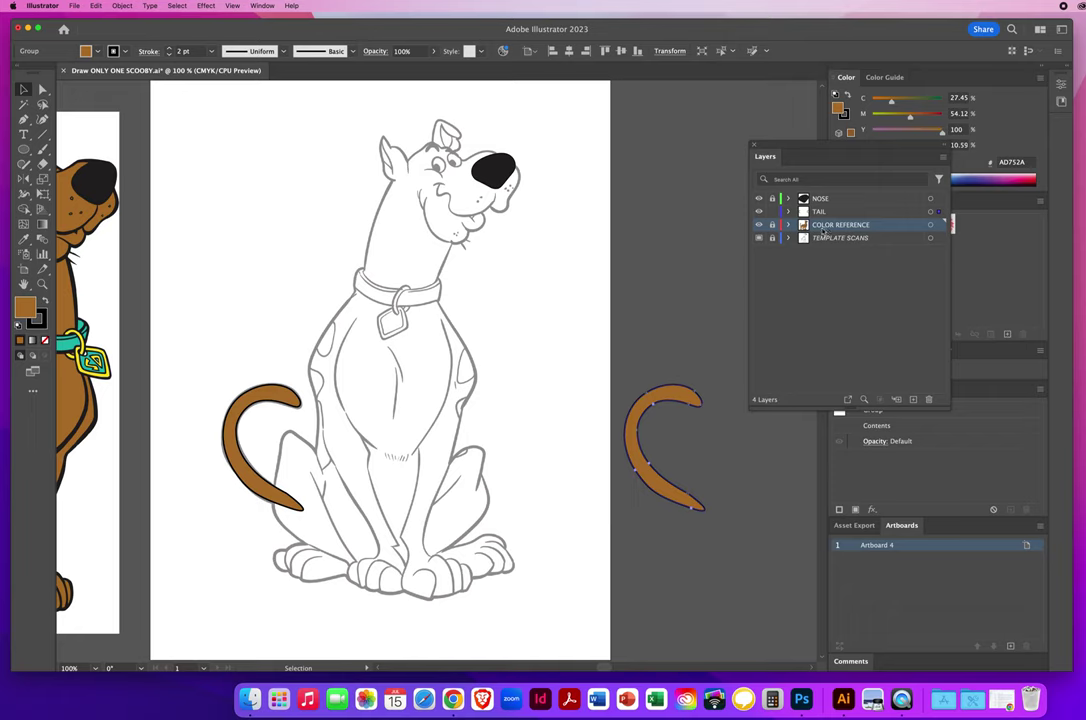
- Add a new layer and name it BOLD OUTLINE
{"action": "left_click", "coordinate": [913, 401]}
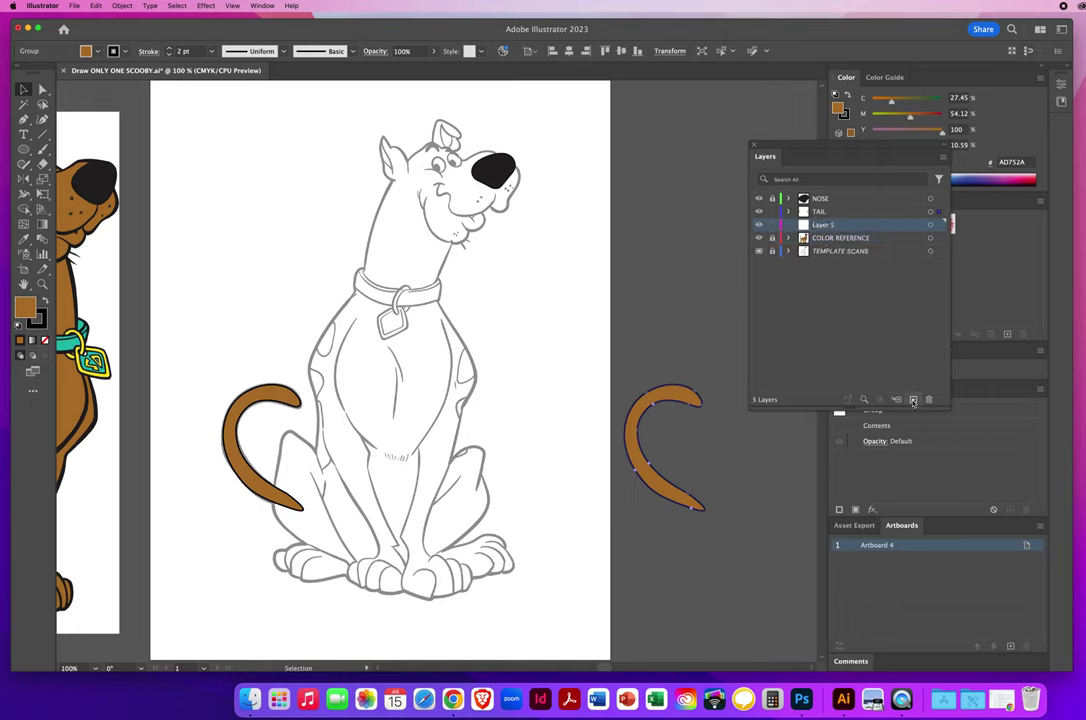
{"action": "double_click", "coordinate": [823, 226]}
{"action": "type", "text": "BOL"}
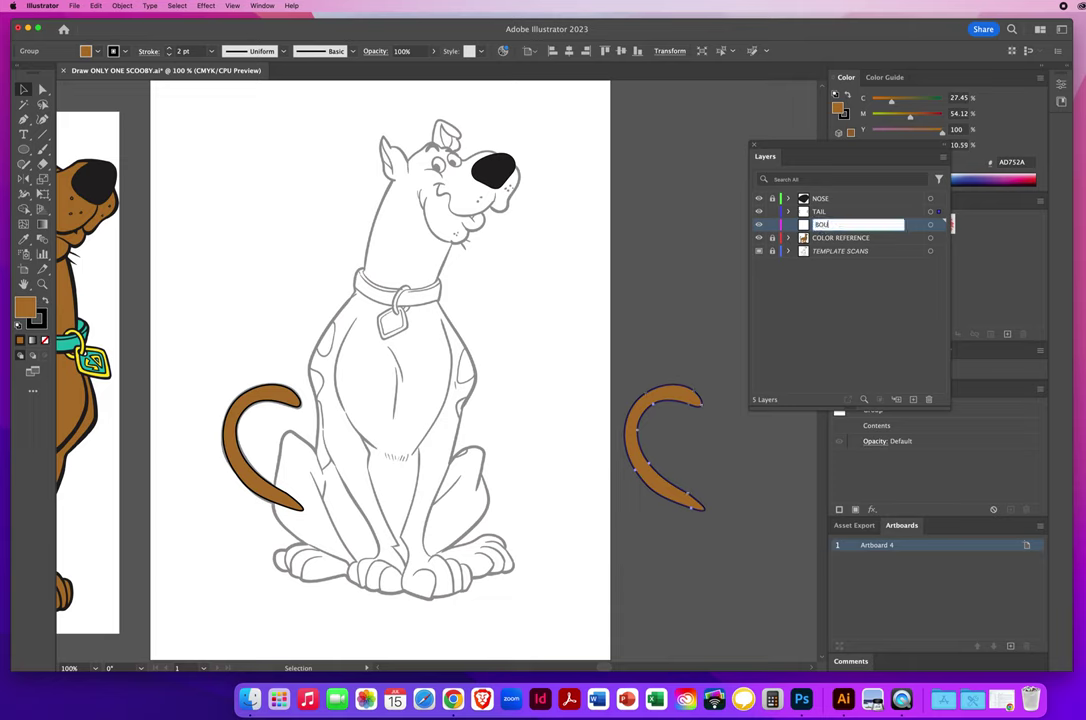
{"action": "type", "text": "D OUTLINE"}
{"action": "key", "text": "Return"}
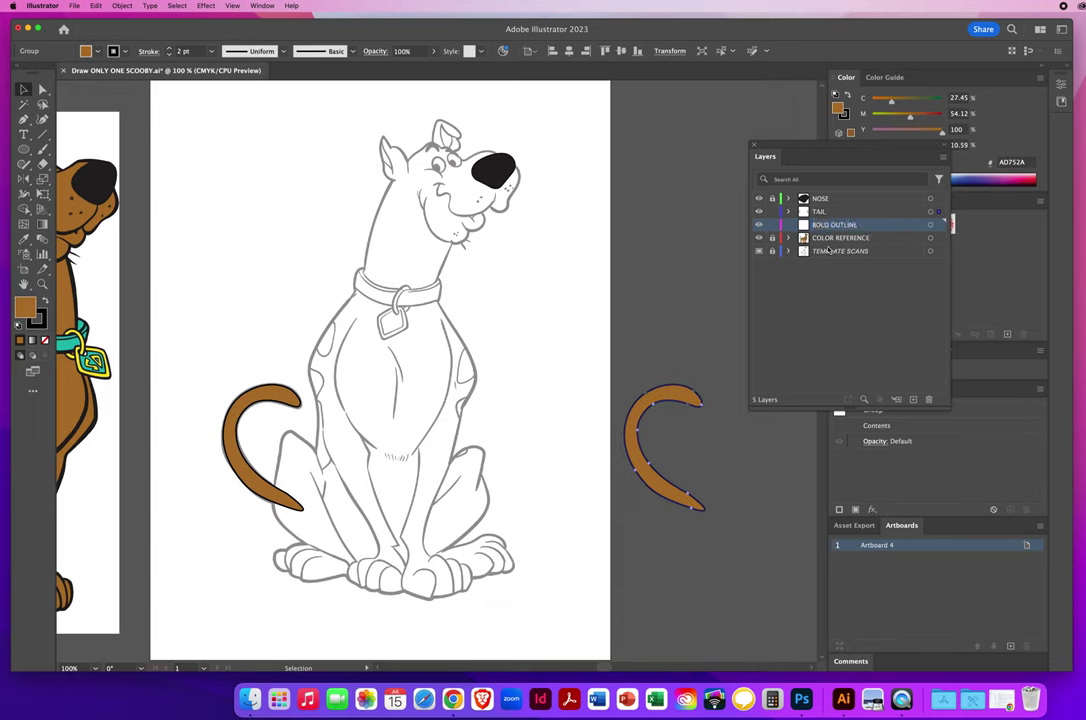
- Move the grouped tail copy from TAIL onto the BOLD OUTLINE layer
{"action": "left_click", "coordinate": [903, 213]}
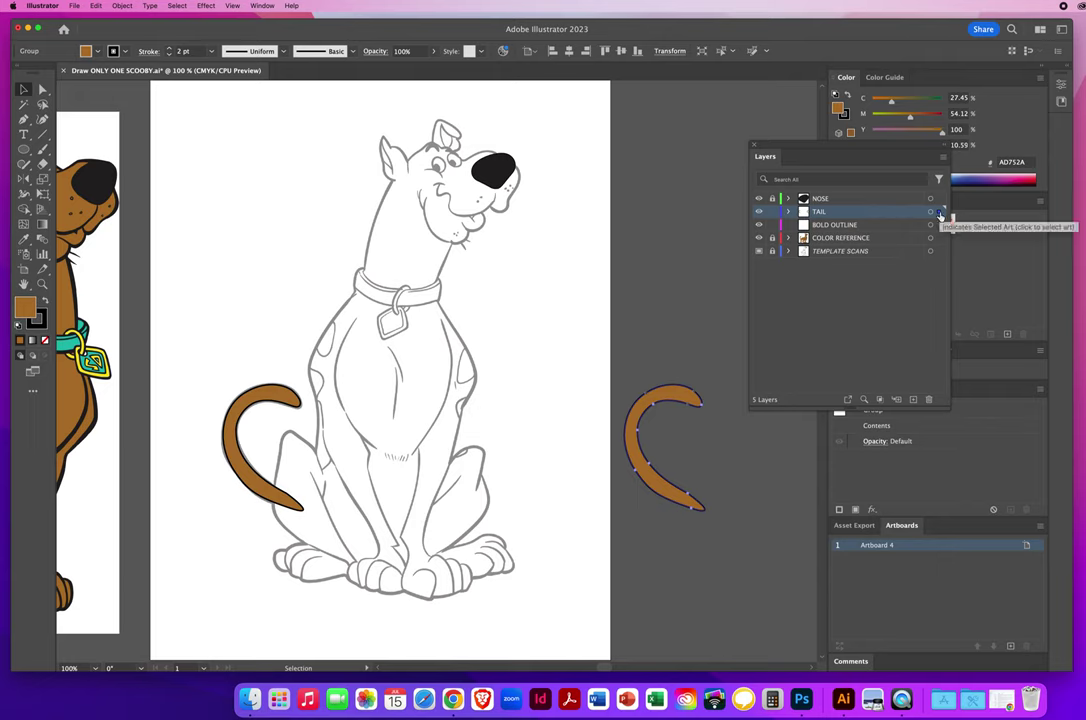
{"action": "left_click_drag", "start_coordinate": [940, 215], "coordinate": [904, 228]}
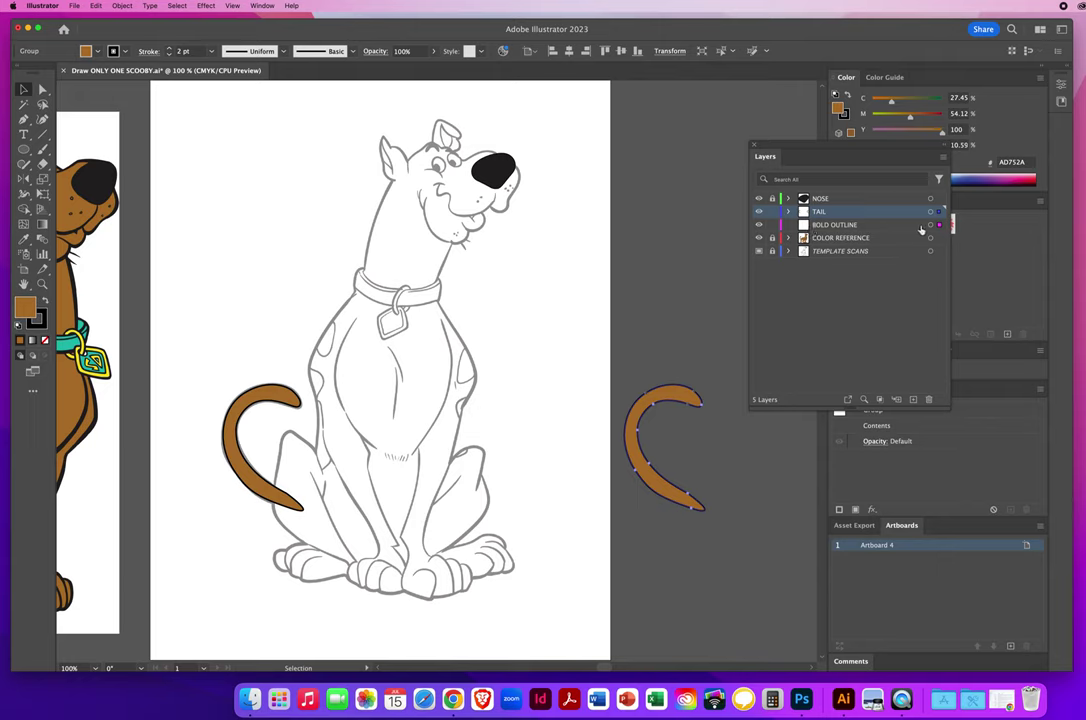
{"action": "left_click", "coordinate": [940, 226]}
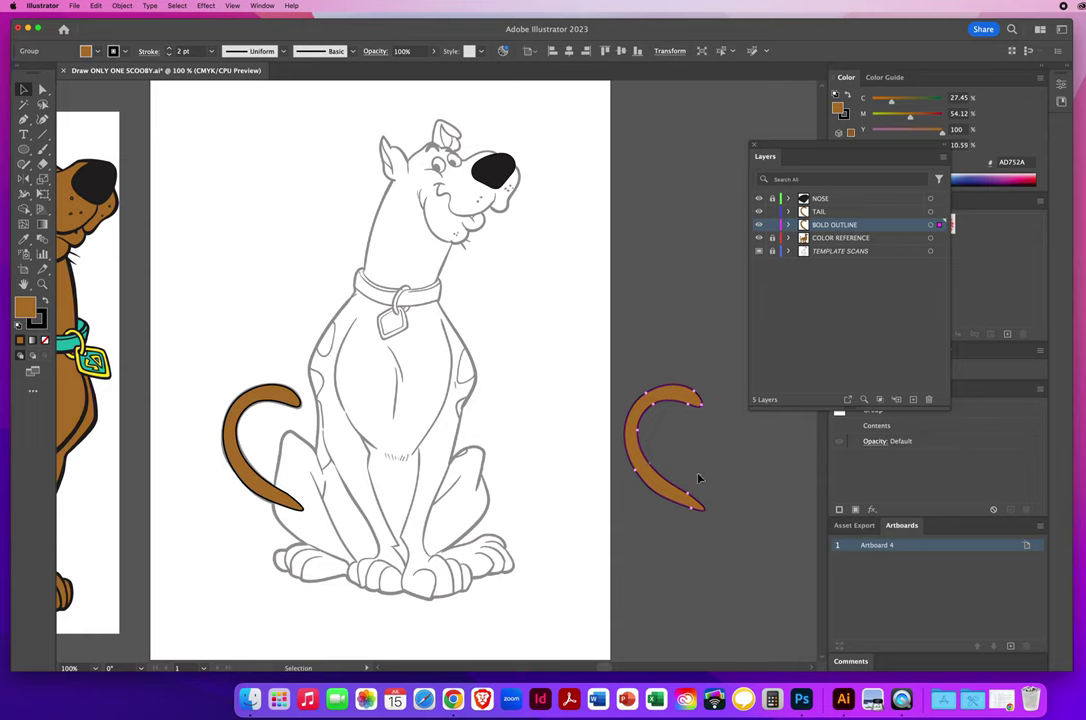
- Place the tail copy over the original tail and set its stroke weight to 11 pt
{"action": "left_click_drag", "start_coordinate": [665, 497], "coordinate": [263, 500]}
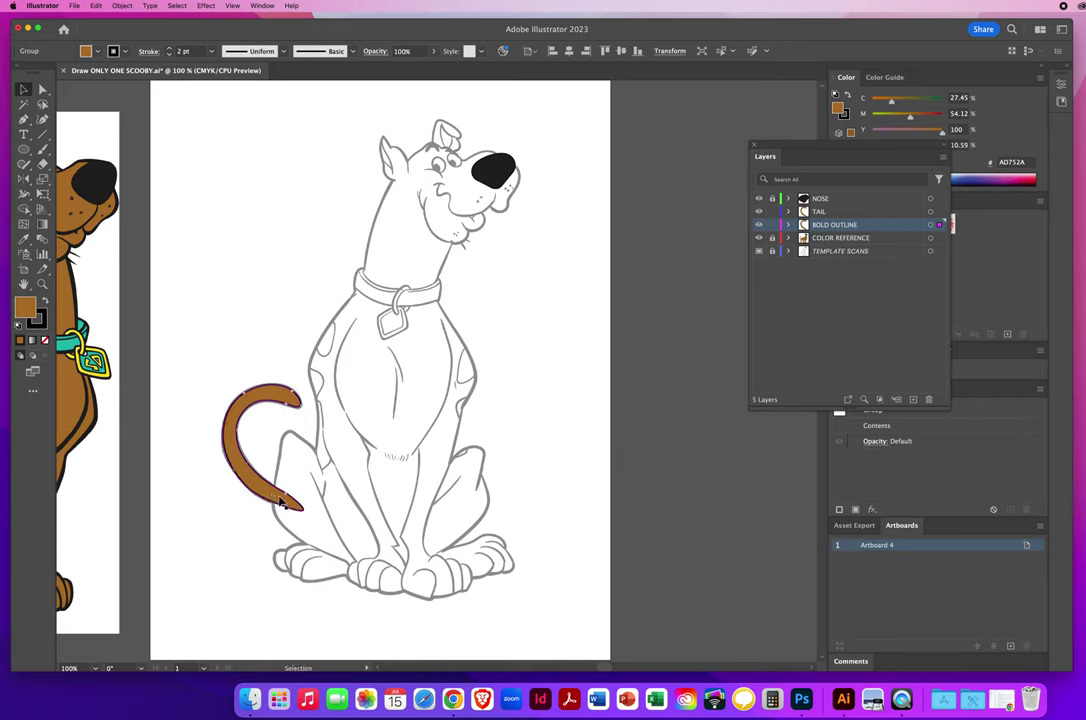
{"action": "left_click", "coordinate": [194, 51]}
{"action": "left_click", "coordinate": [170, 49]}
{"action": "left_click", "coordinate": [170, 49]}
{"action": "left_click", "coordinate": [170, 49]}
{"action": "left_click", "coordinate": [170, 49]}
{"action": "left_click", "coordinate": [170, 49]}
{"action": "left_click", "coordinate": [170, 49]}
{"action": "left_click", "coordinate": [170, 49]}
{"action": "left_click", "coordinate": [170, 49]}
{"action": "left_click", "coordinate": [170, 49]}
{"action": "left_click", "coordinate": [281, 318]}
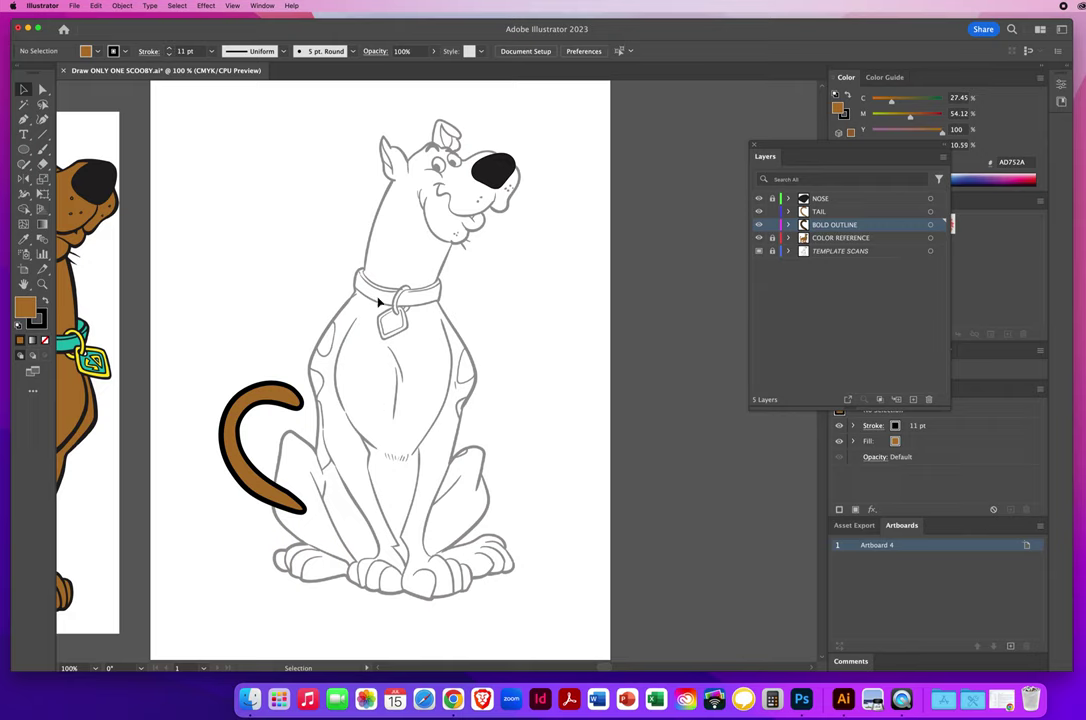
- Move the brown tail aside to check the bold outline, then undo the move
{"action": "mouse_move", "coordinate": [277, 397]}
{"action": "left_mouse_down"}
{"action": "mouse_move", "coordinate": [289, 377]}
{"action": "mouse_move", "coordinate": [296, 207]}
{"action": "left_mouse_up"}
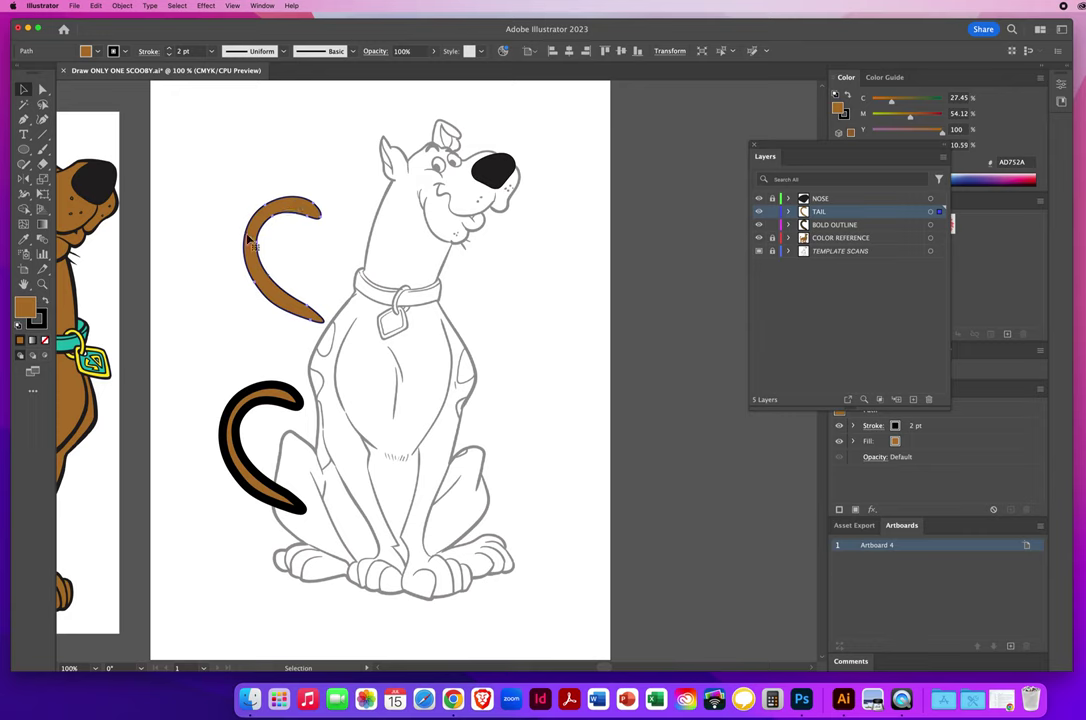
{"action": "left_click", "coordinate": [285, 451]}
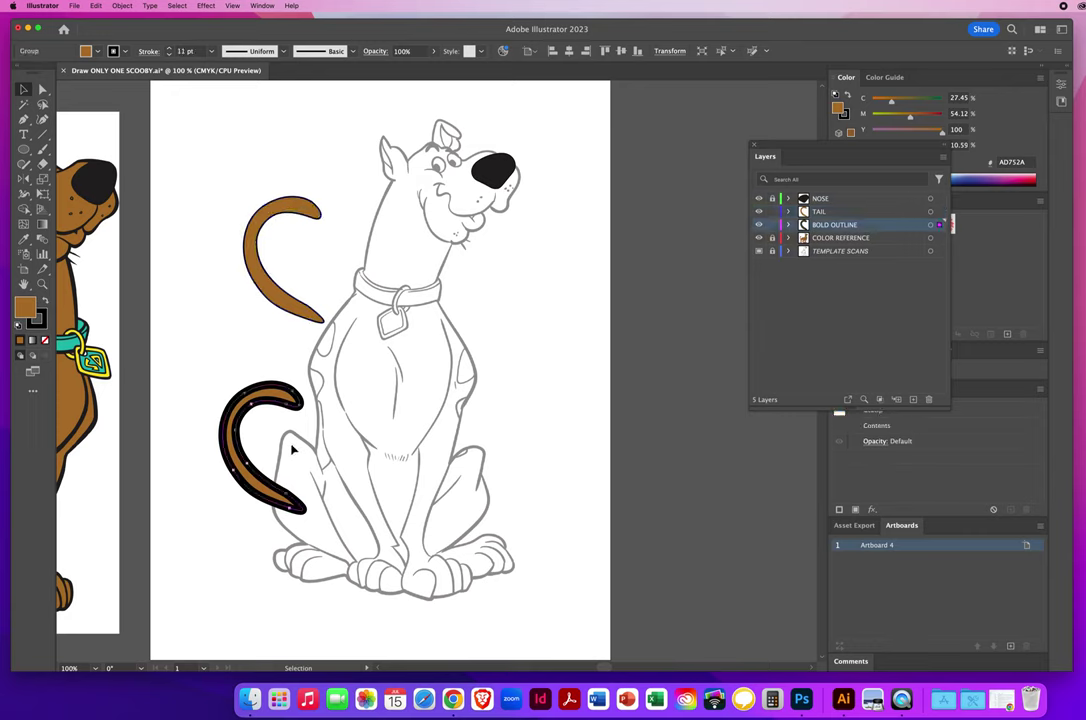
{"action": "left_click", "coordinate": [274, 308]}
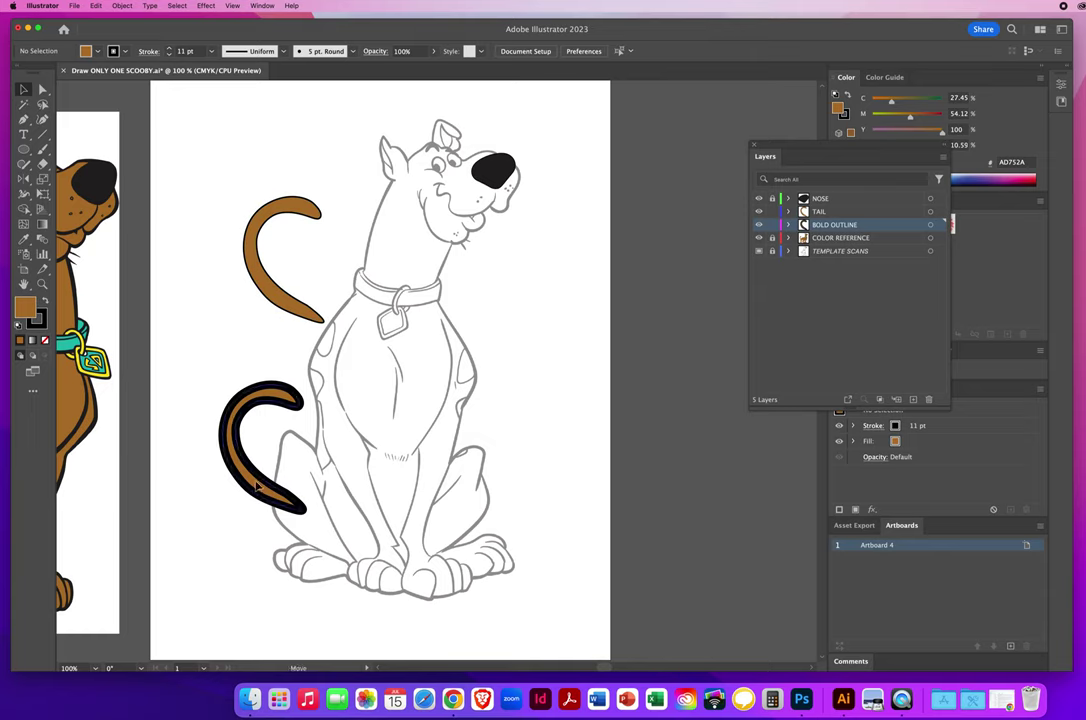
{"action": "key", "text": "super+z"}
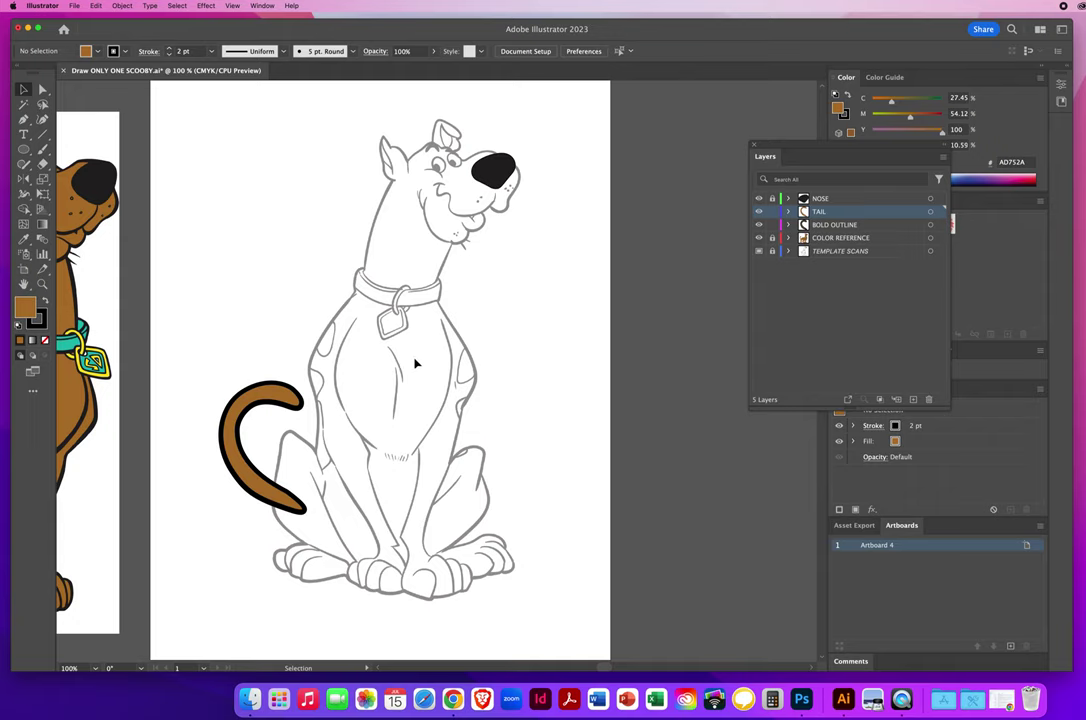
{"action": "left_click_drag", "start_coordinate": [191, 318], "coordinate": [488, 327]}
{"action": "key", "text": "z"}
{"action": "left_click", "coordinate": [514, 352], "text": "alt"}
{"action": "key", "text": "v"}
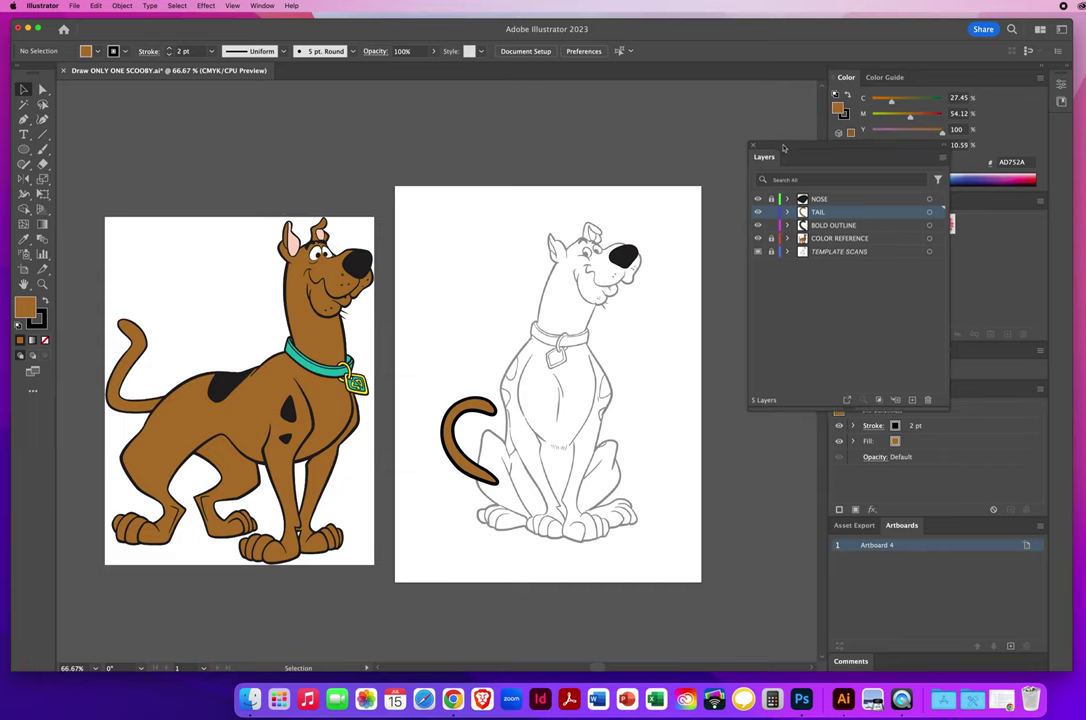
{"action": "left_click_drag", "start_coordinate": [787, 145], "coordinate": [720, 189]}
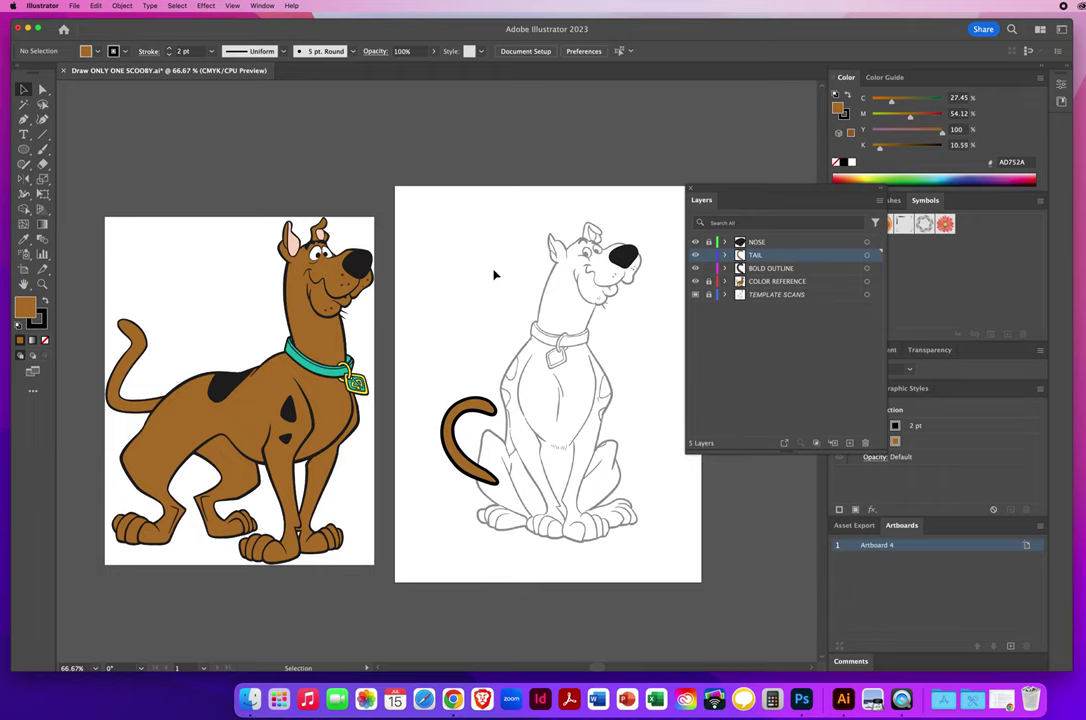